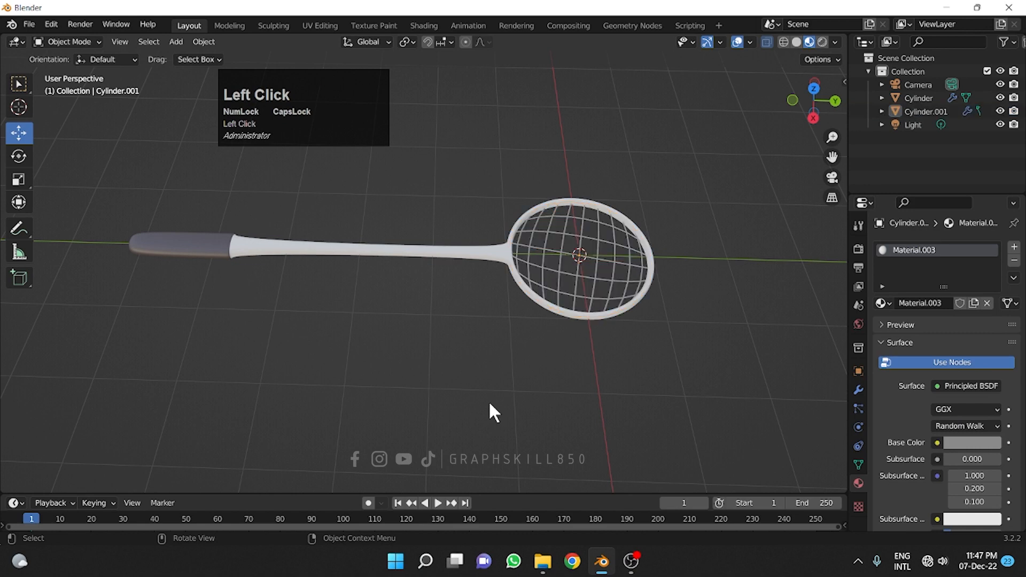
- Change the base color of the badminton racket frame's Material.001
left_click(421, 257)
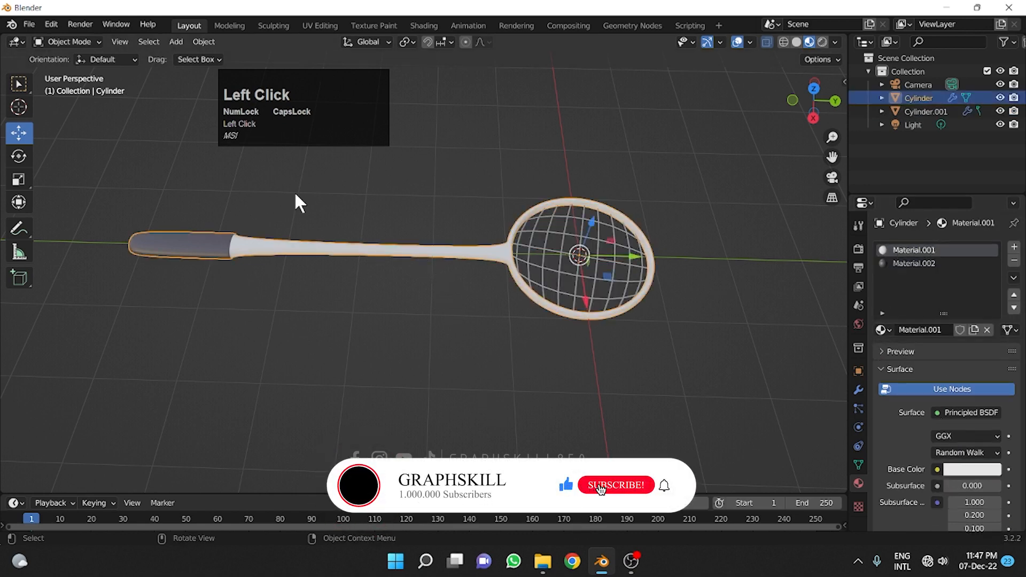
left_click(963, 471)
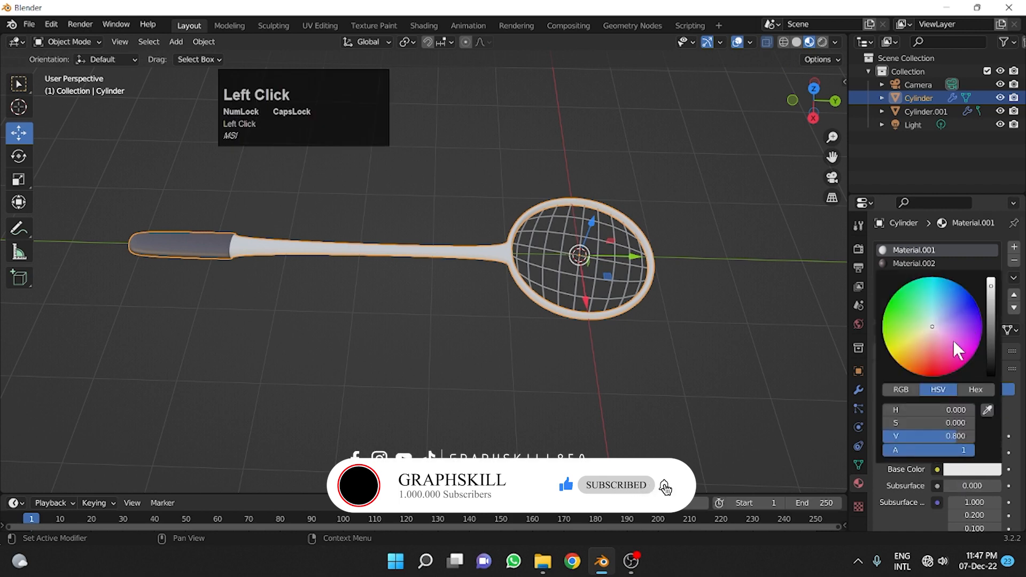
mouse_move(954, 342)
left_mouse_down()
mouse_move(991, 347)
mouse_move(991, 316)
mouse_move(969, 324)
mouse_move(980, 335)
mouse_move(953, 368)
mouse_move(916, 374)
left_mouse_up()
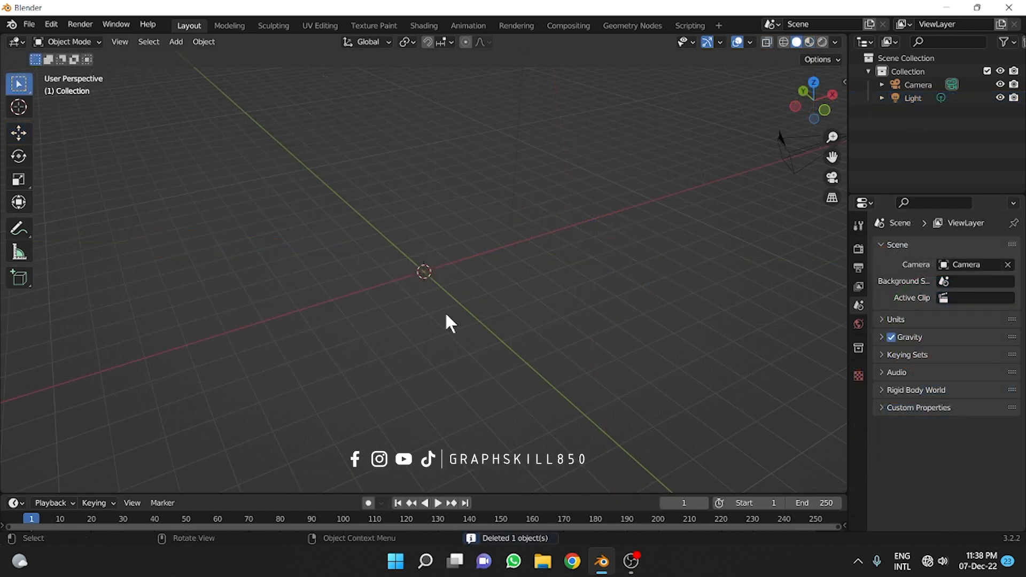
middle_click_drag(445, 311, 468, 294)
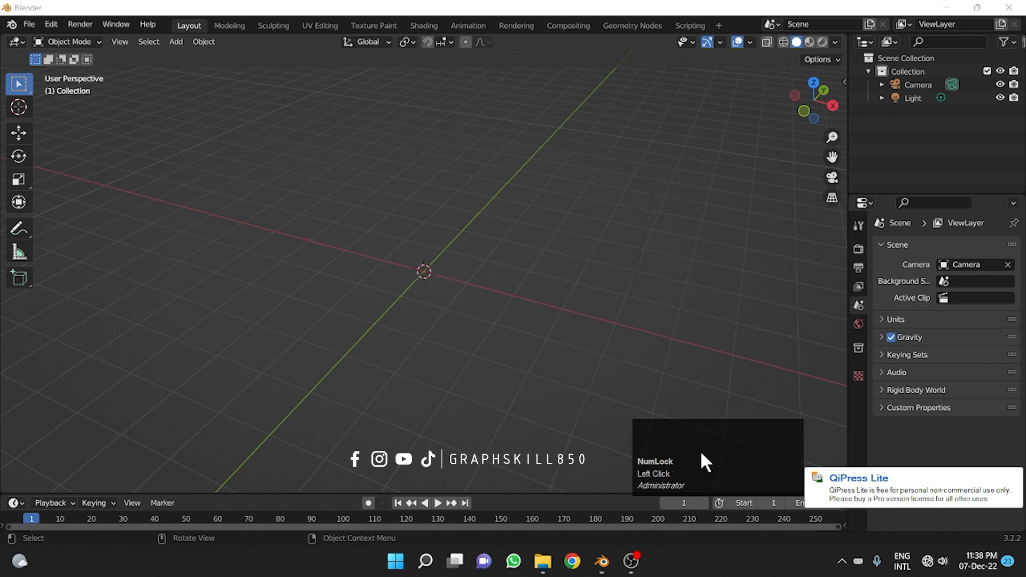
left_click(712, 396)
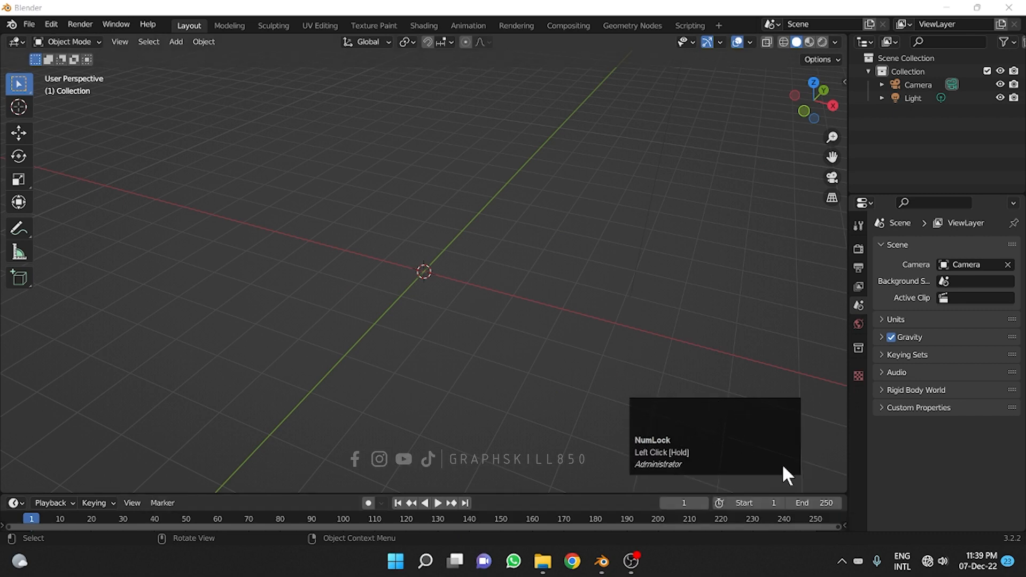
left_click(669, 408)
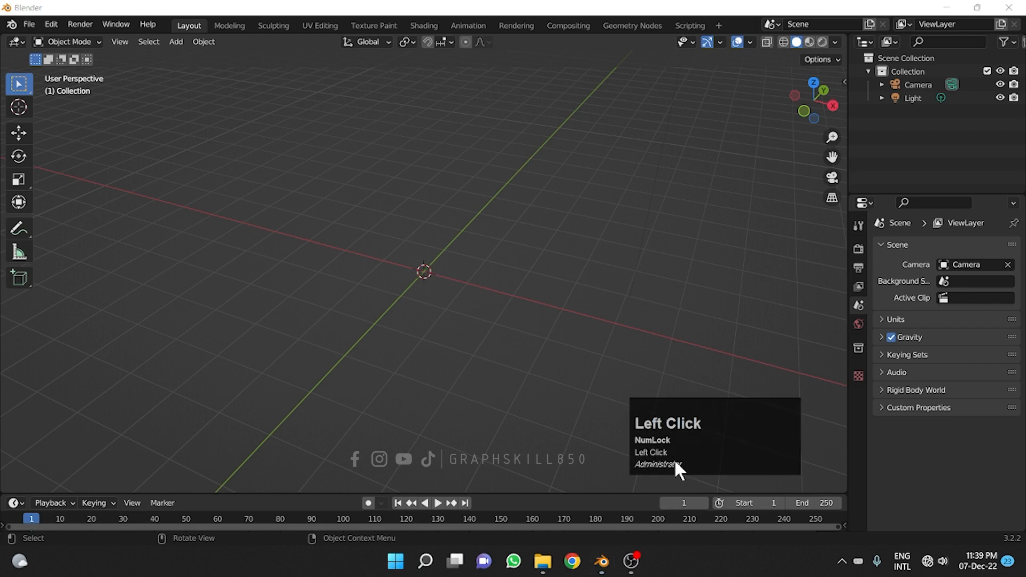
left_click(393, 363)
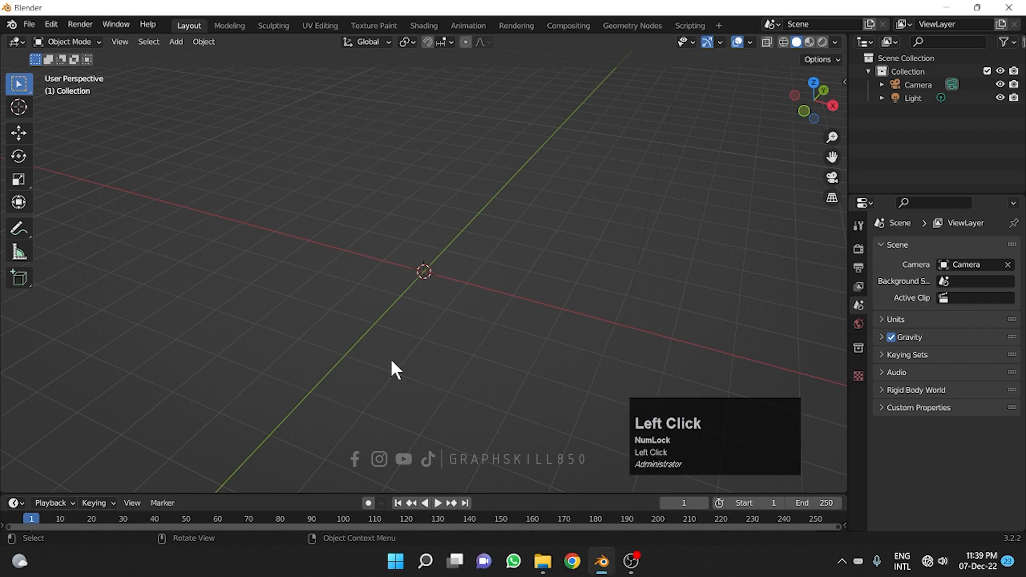
right_click(466, 377)
left_click(532, 301)
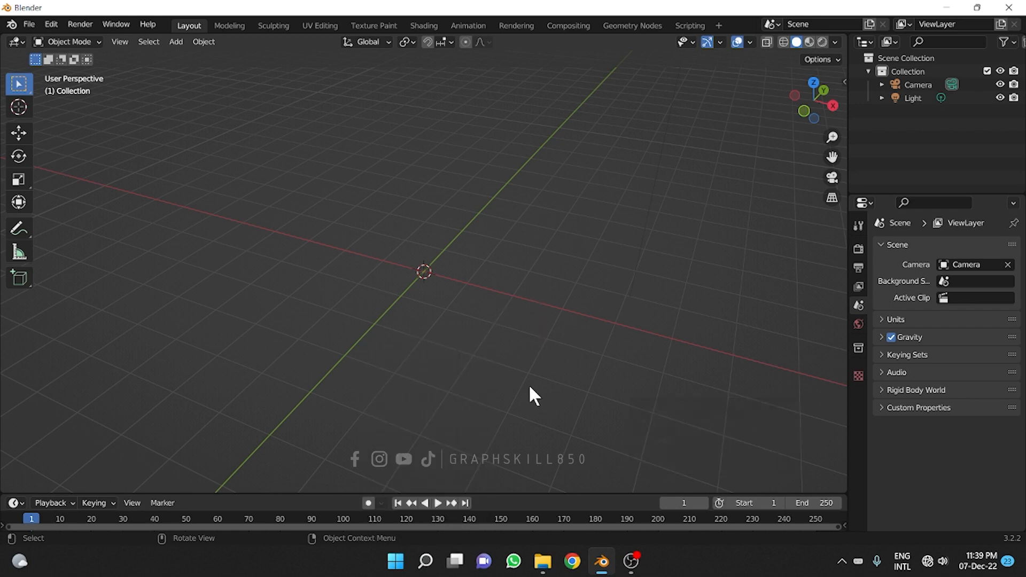
key("ctrl")
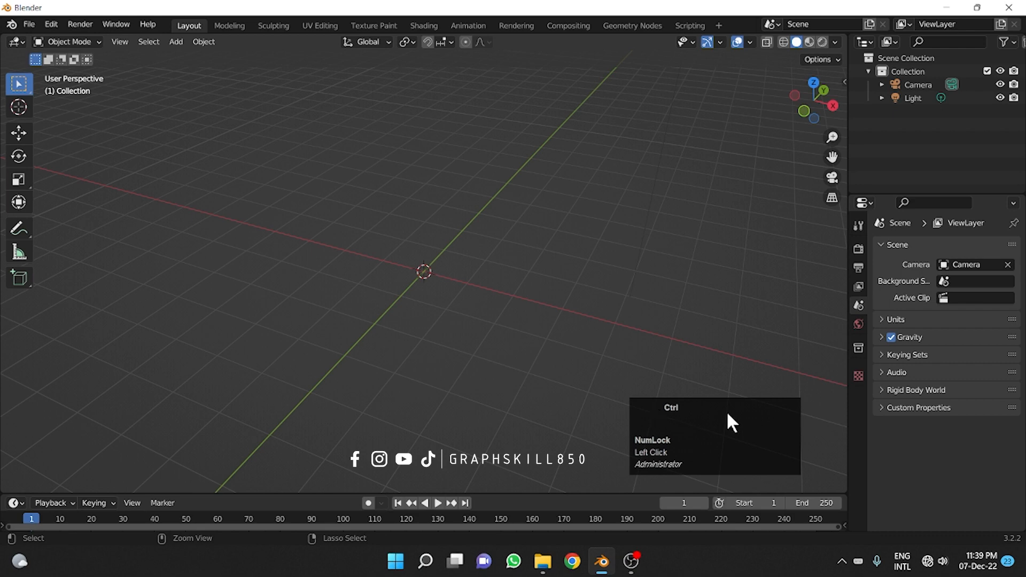
key("shift")
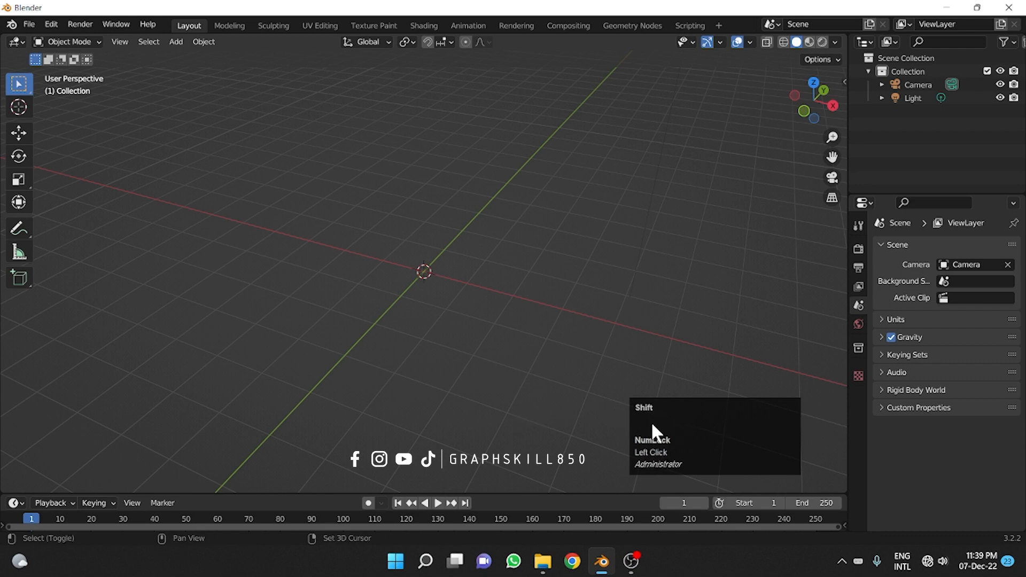
- Add a cylinder mesh at the world origin
key("shift+a")
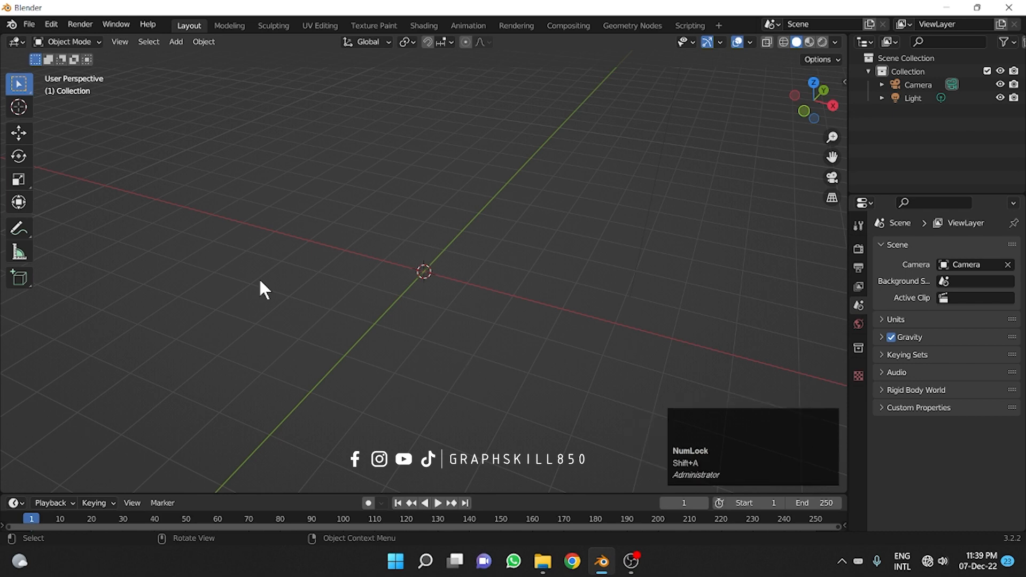
key("shift")
key("shift+a")
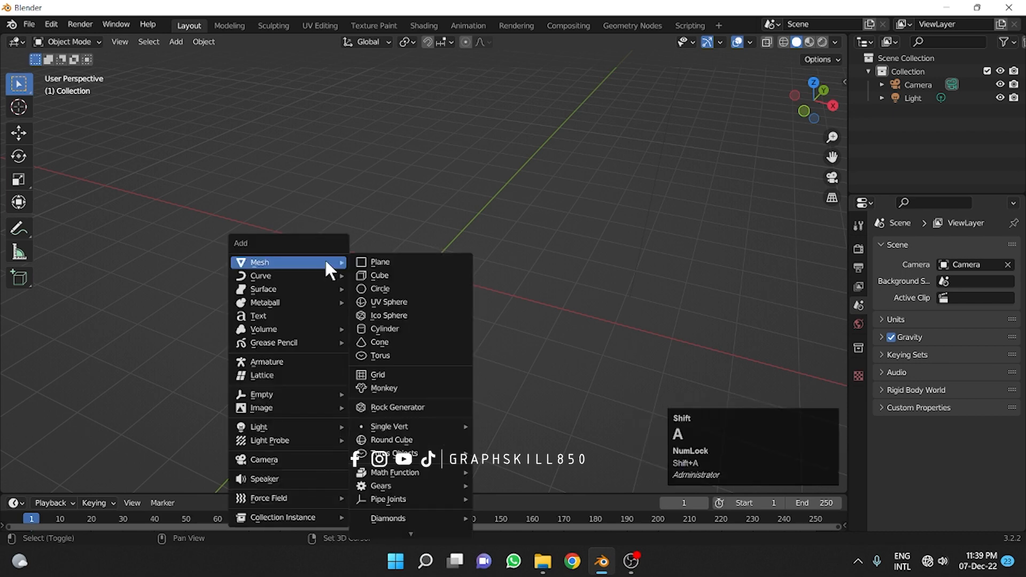
left_click(400, 329)
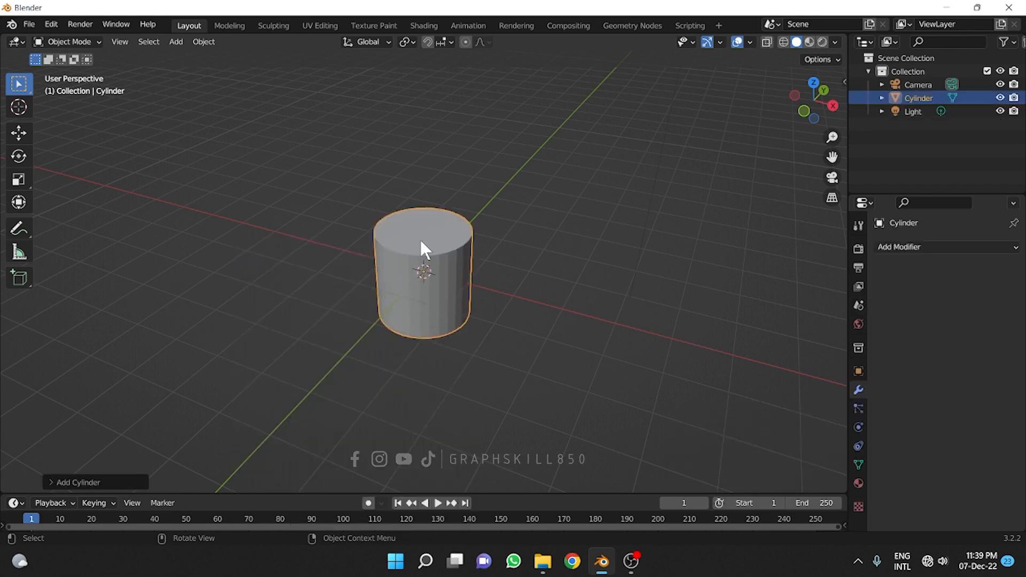
middle_click_drag(425, 234, 422, 311)
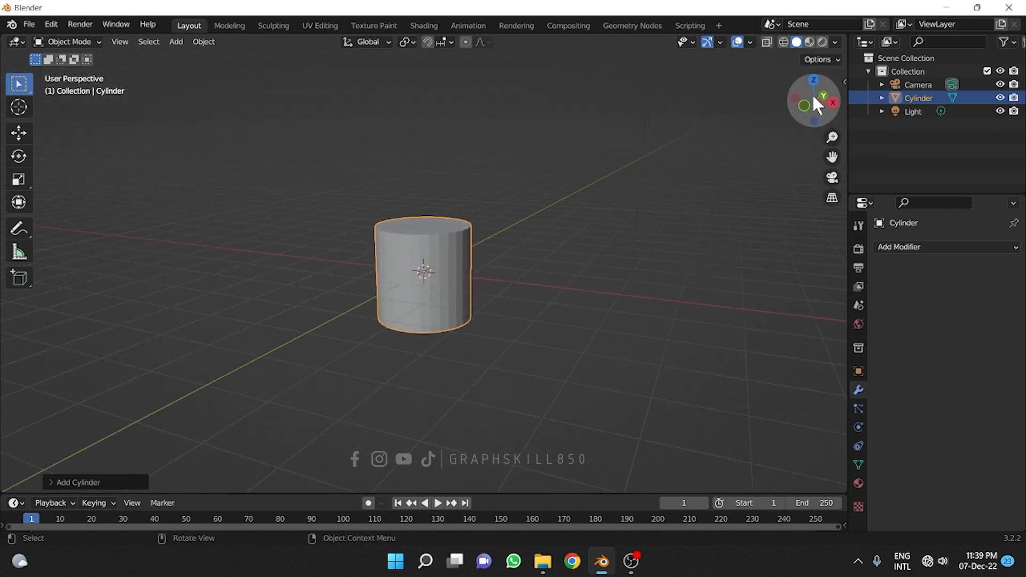
left_click(433, 225)
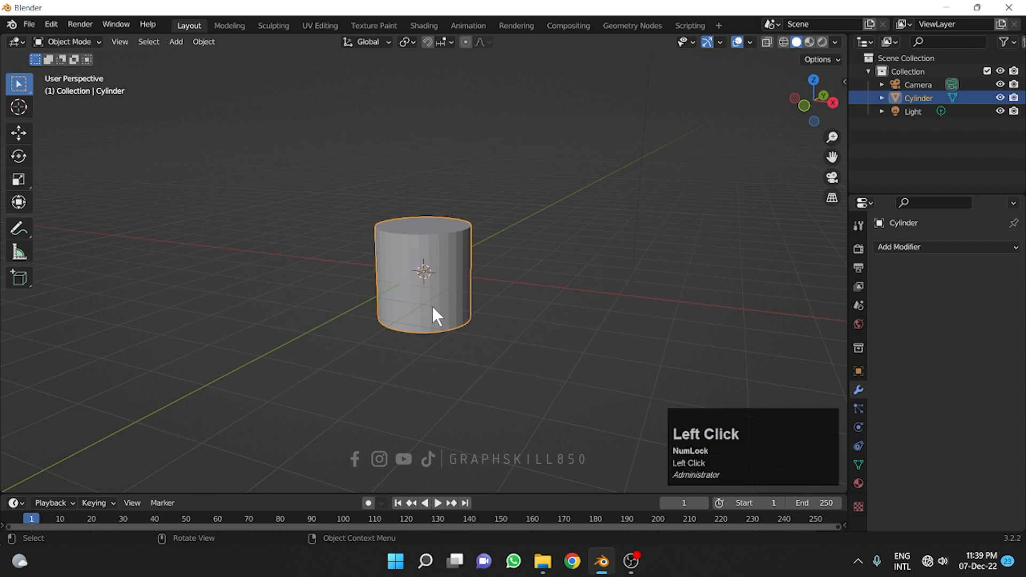
key("s")
key("z")
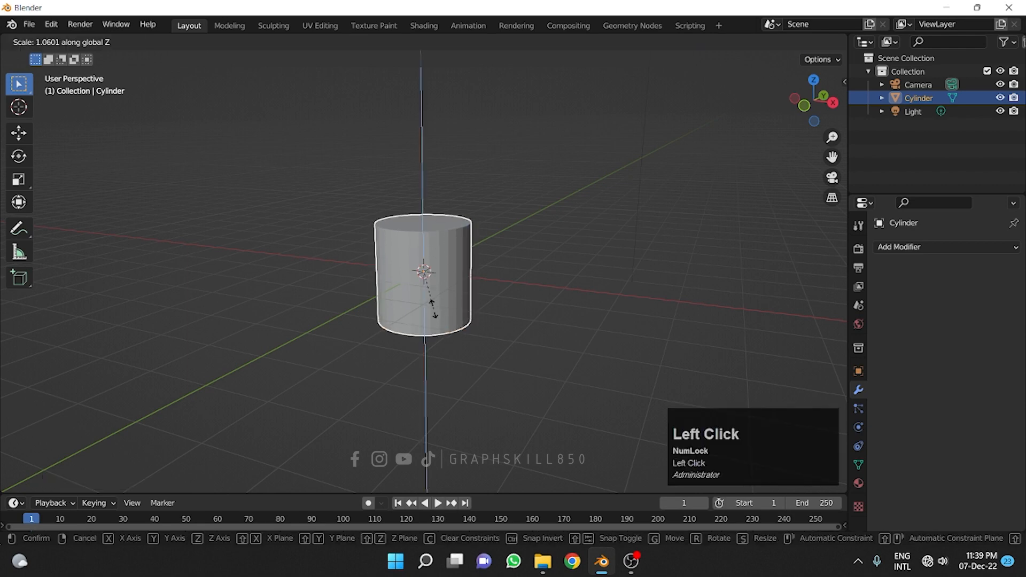
right_click(435, 313)
- Flatten the cylinder into a thin disc by scaling it down along the Z axis in two passes
key("s")
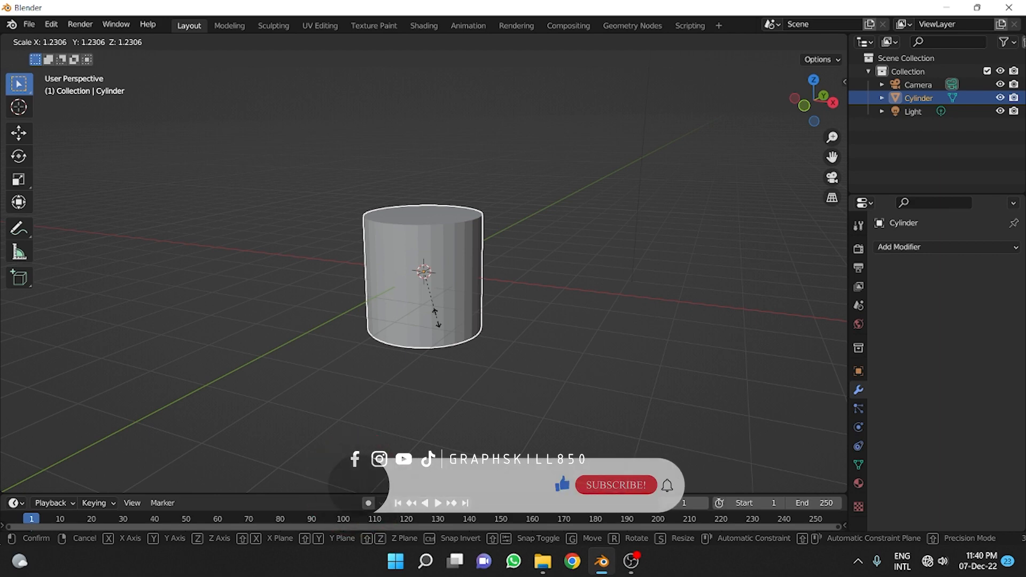
key("z")
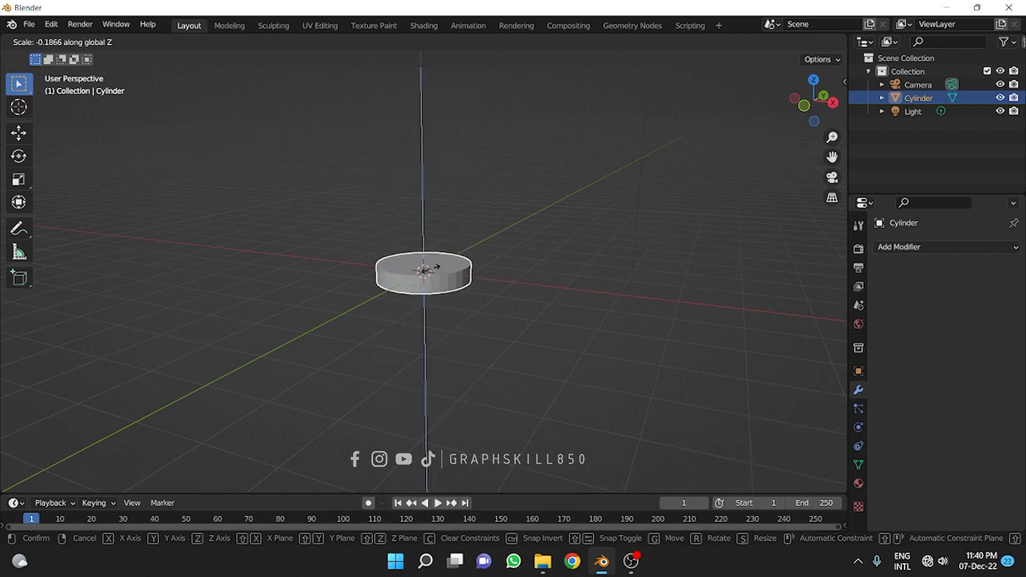
left_click(426, 276)
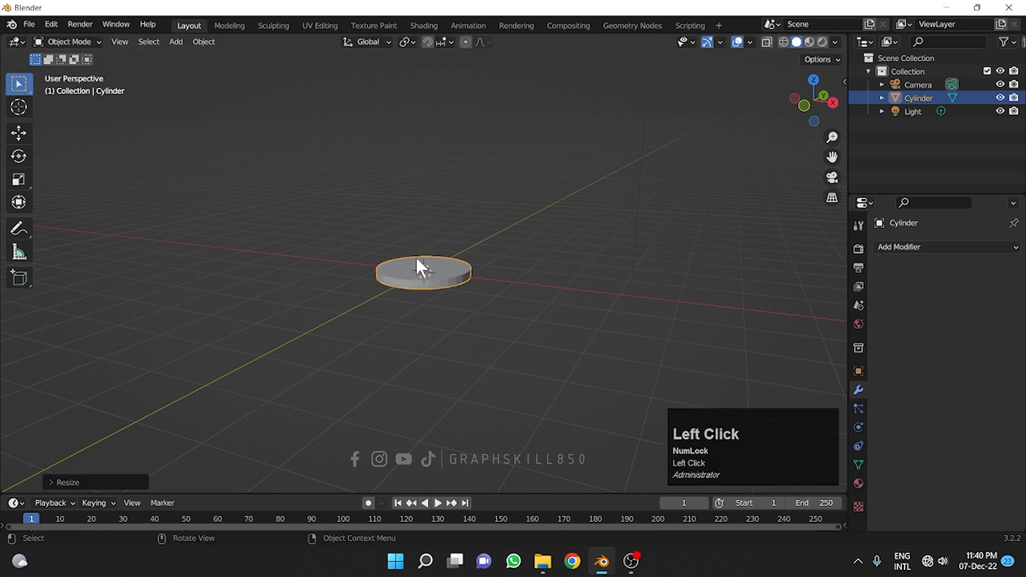
scroll(416, 251, "up", 2)
middle_click_drag(416, 252, 418, 294)
key("s")
key("z")
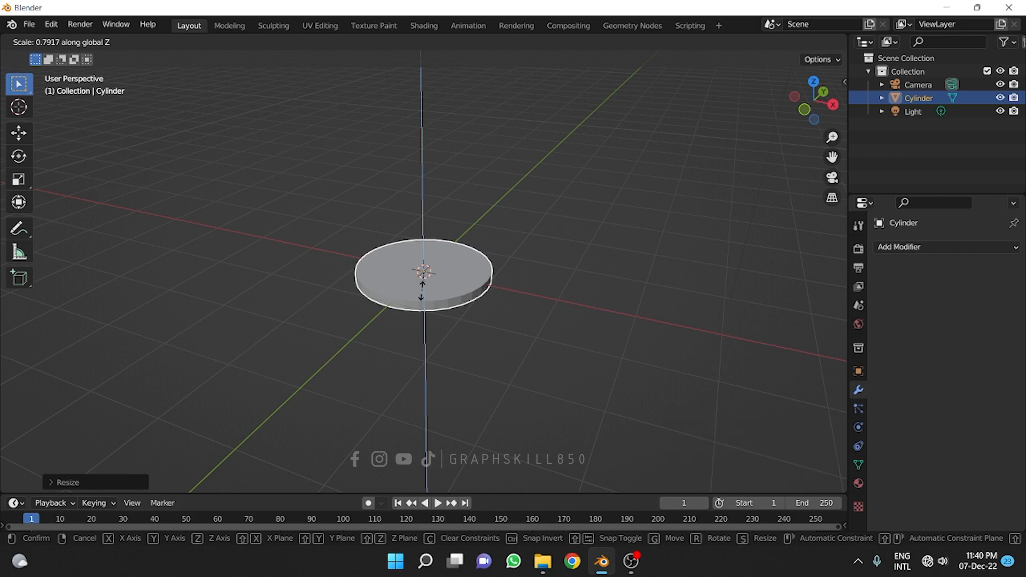
left_click(423, 292)
- Enter Edit Mode on the disc in front view and select the side face just beside the centre line
middle_click_drag(523, 334, 463, 301)
left_click(453, 302)
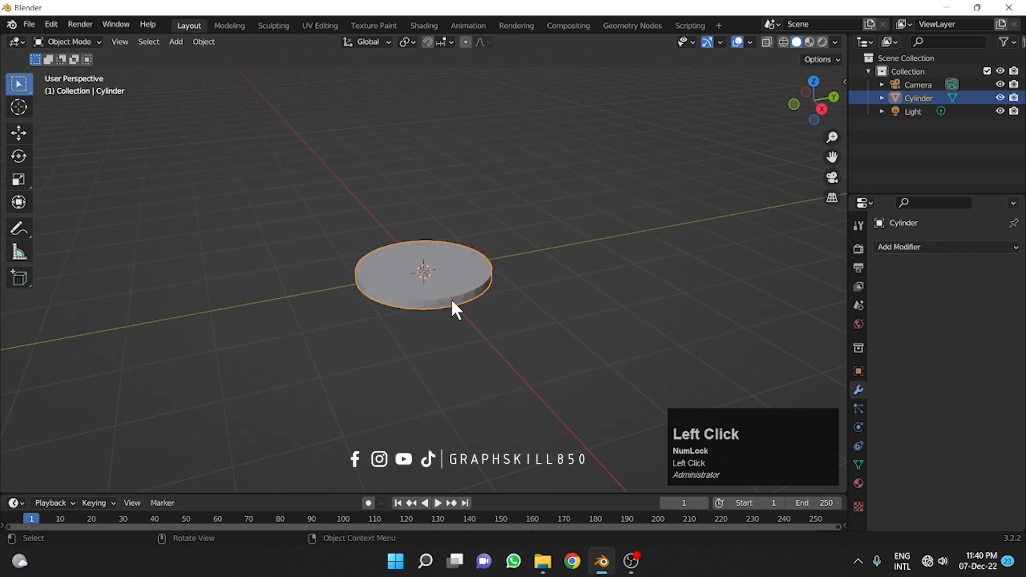
left_click(793, 104)
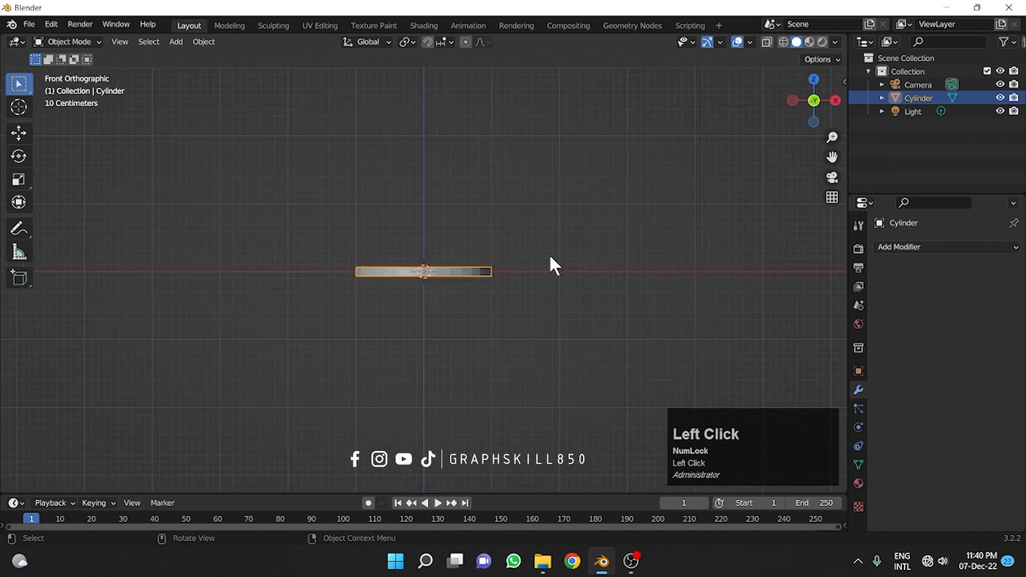
key("Tab")
scroll(430, 261, "up", 5)
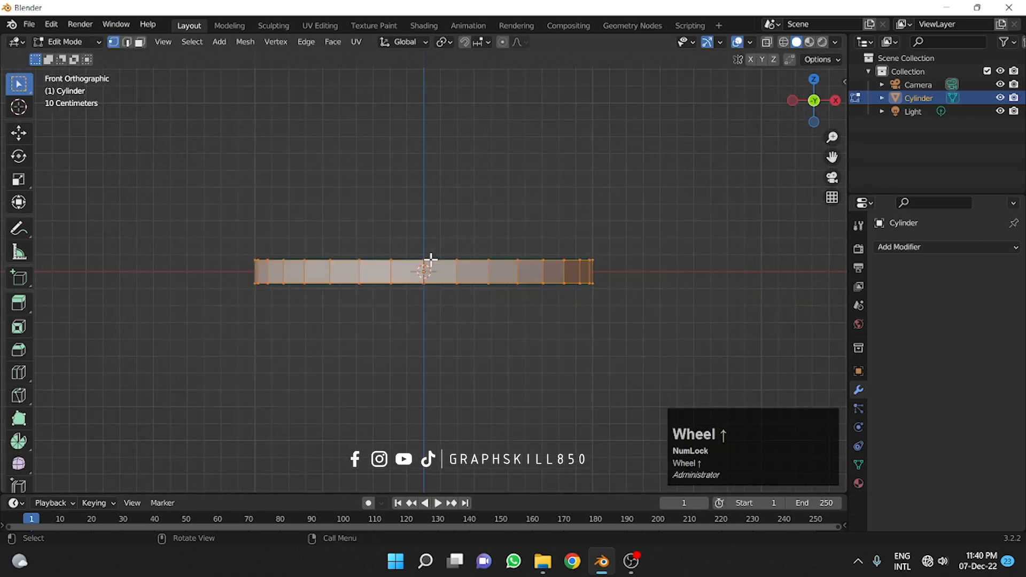
left_click(139, 42)
left_click(408, 277)
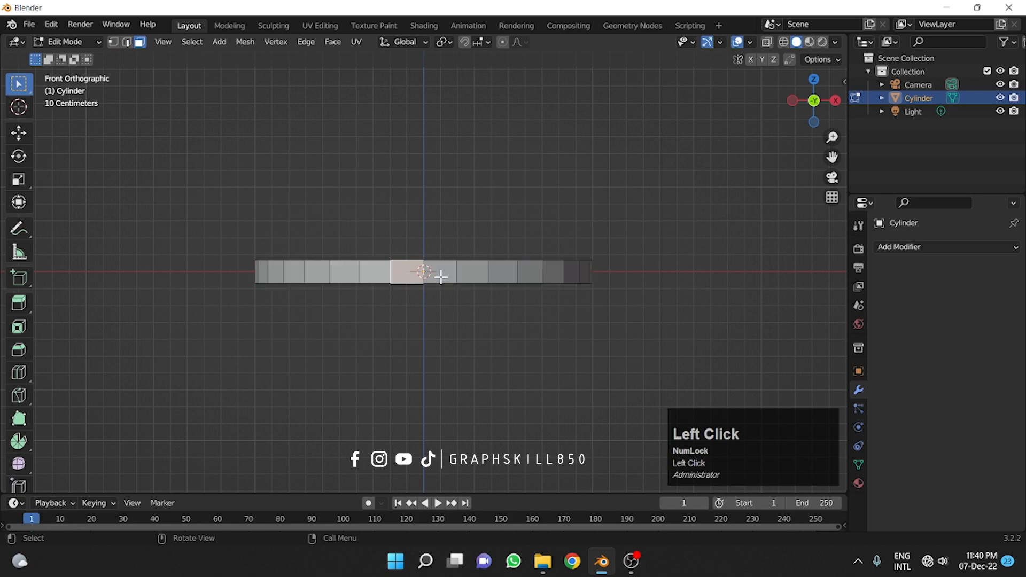
key("CapsLock")
left_click(434, 272)
- Select the disc's vertical side edge on the Y axis and bevel it about 0.1 m wide with one segment
scroll(430, 263, "up", 3)
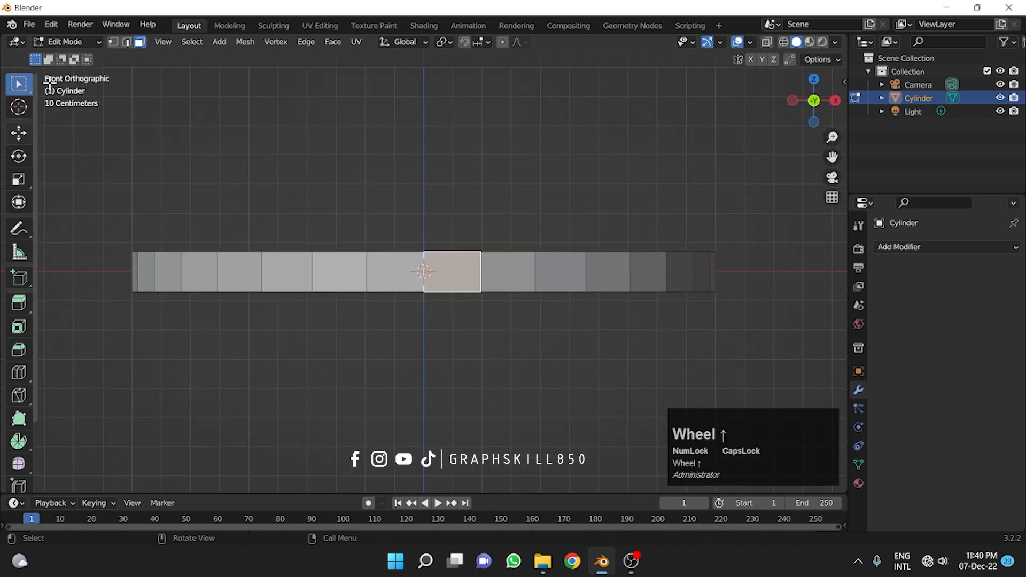
left_click(128, 42)
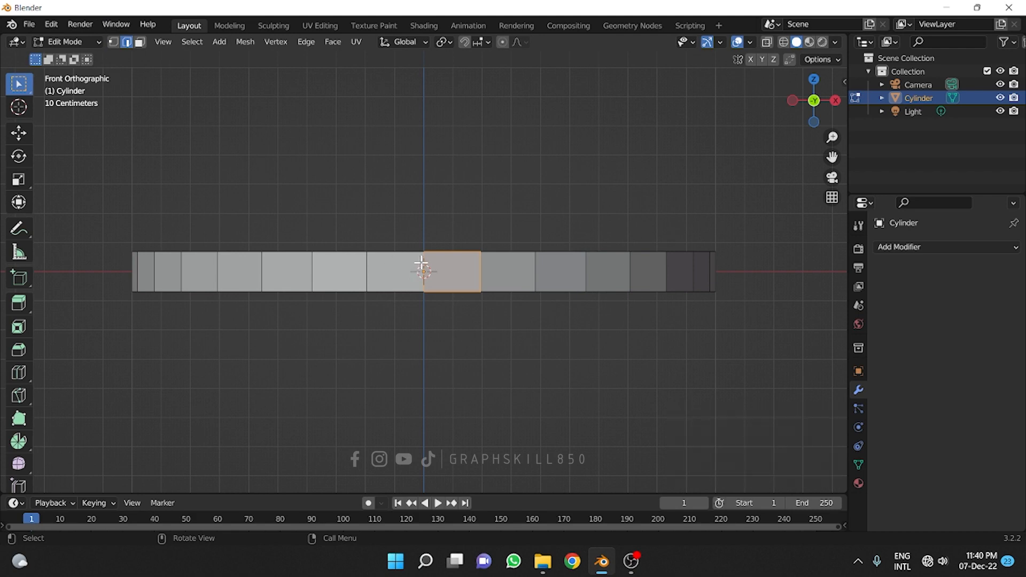
left_click(371, 320)
middle_click_drag(371, 321, 396, 346)
scroll(424, 394, "down", 2)
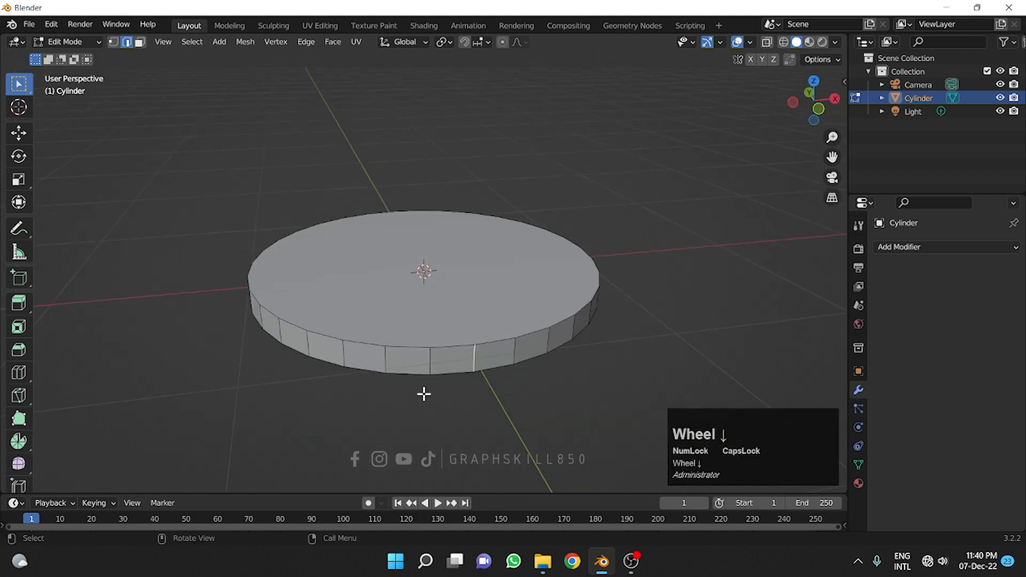
key("ctrl")
key("ctrl+b")
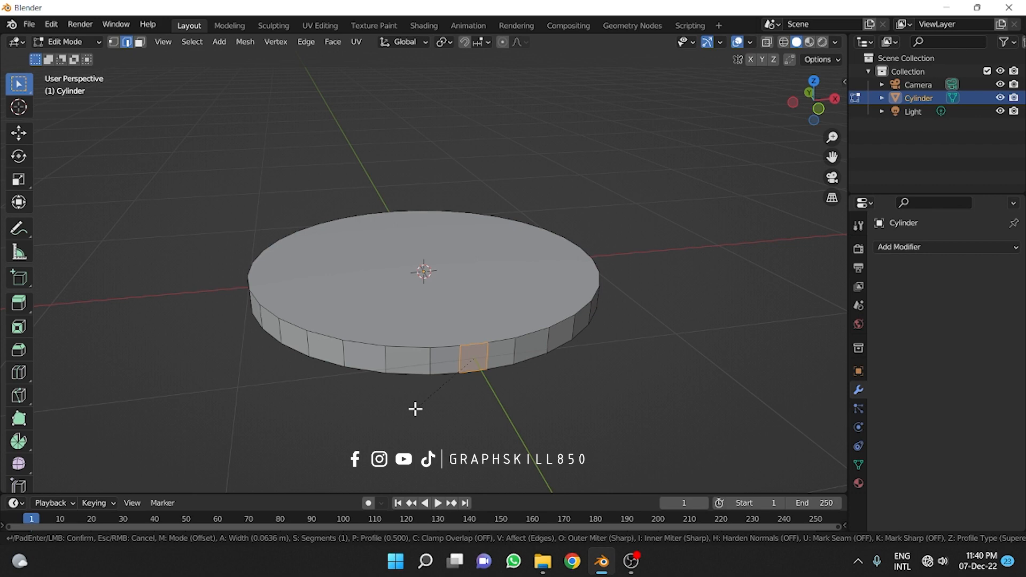
scroll(416, 408, "up", 2)
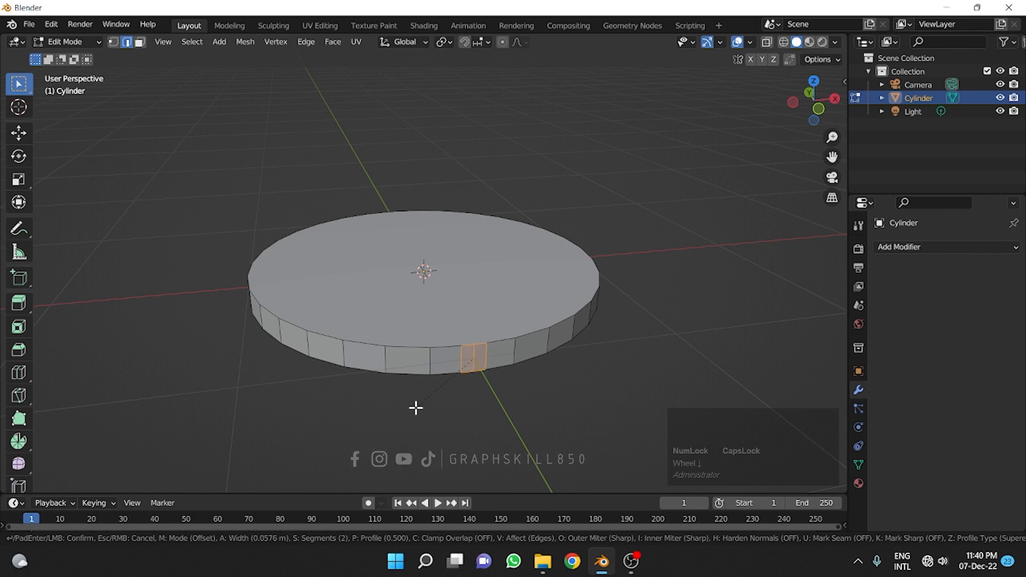
scroll(411, 412, "down", 1)
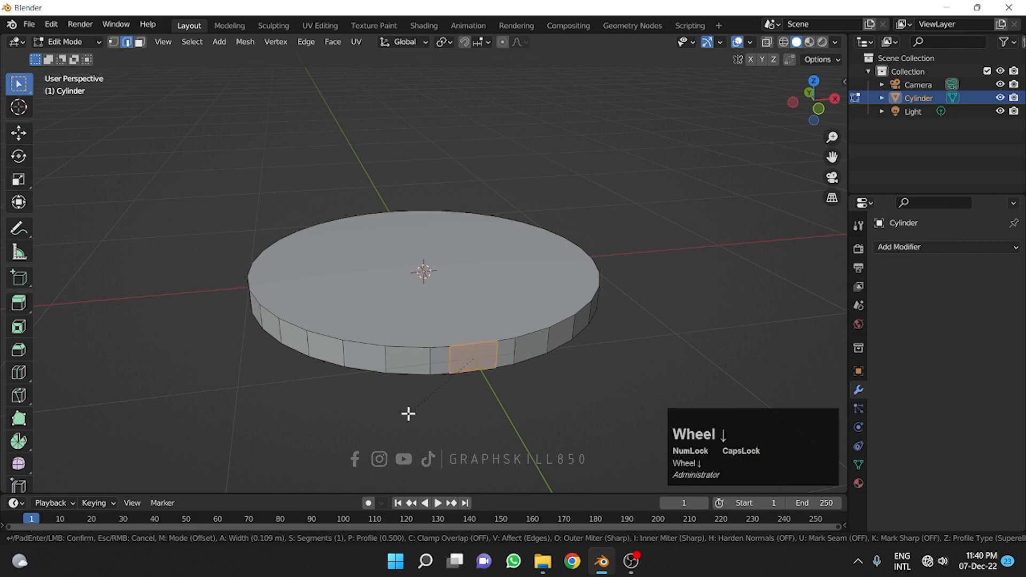
left_click(422, 362)
- Extrude the narrow beveled face outward from the disc in two segments to form the racket's shaft
scroll(423, 319, "down", 3)
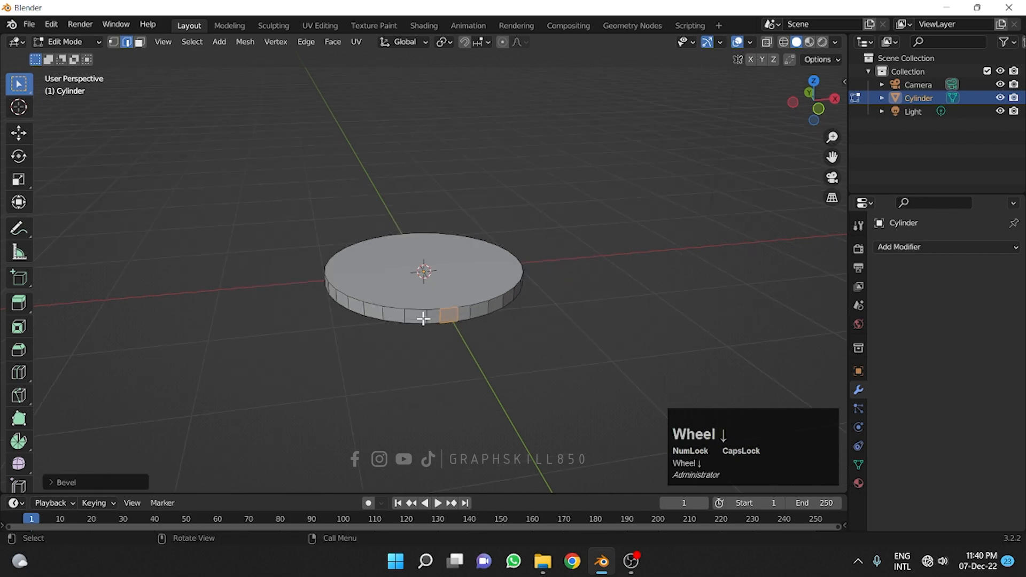
left_click(18, 133)
key("e")
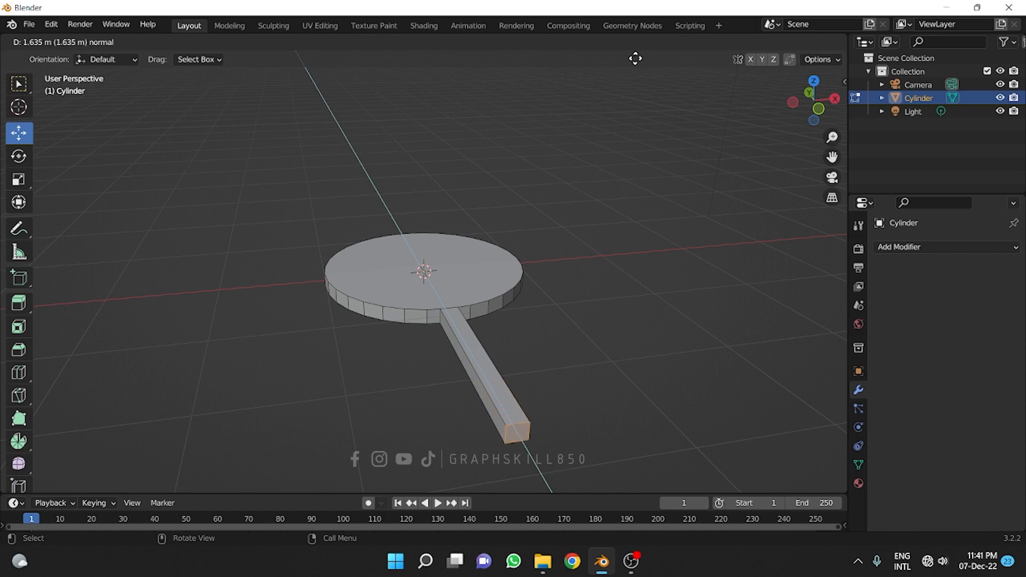
left_click(492, 287)
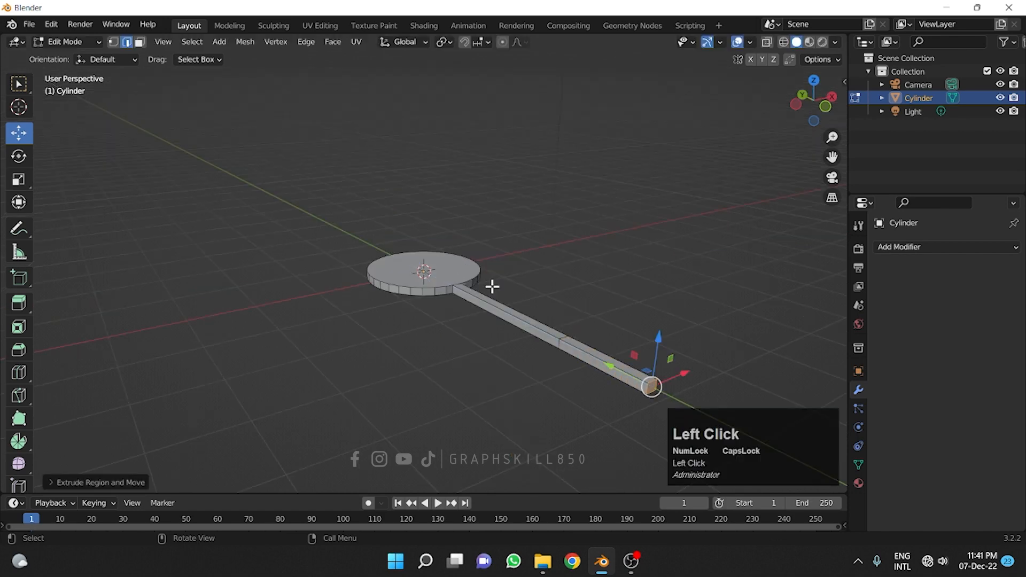
- Scale the shaft's end face up to about 1.67 and extrude it further along the shaft to form the grip
key("s")
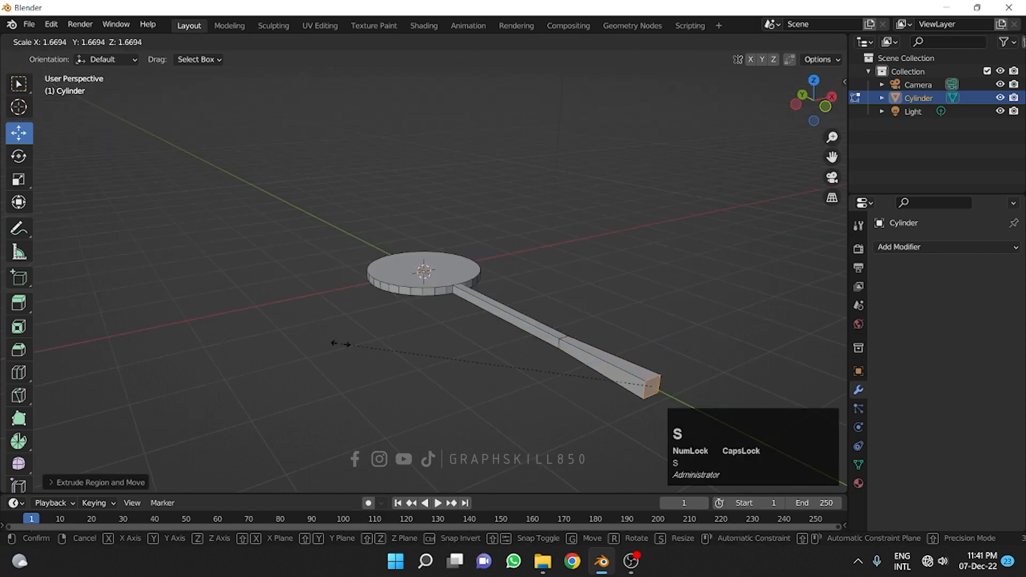
left_click(340, 344)
key("e")
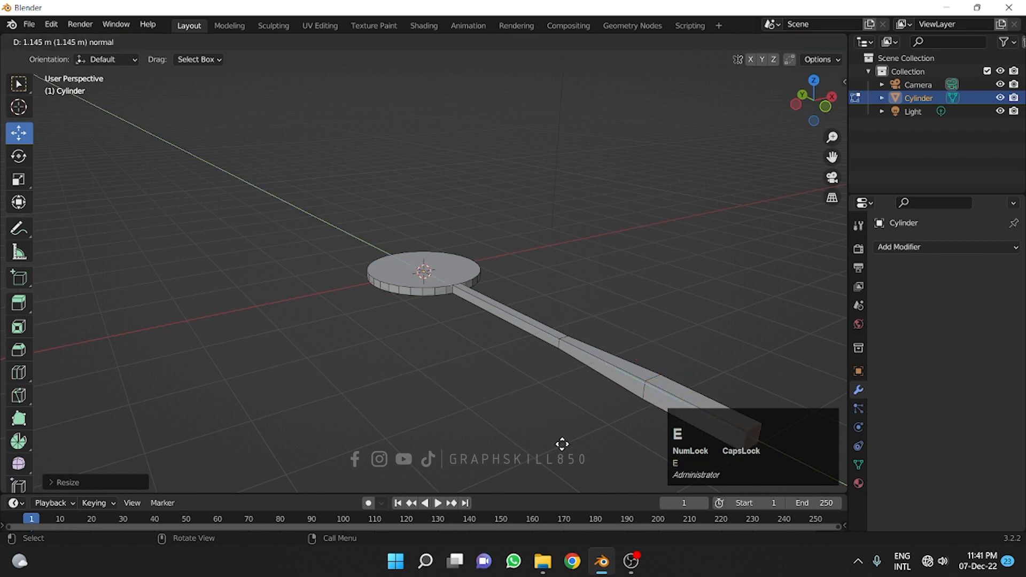
left_click(473, 378)
middle_click_drag(474, 377, 419, 337)
scroll(375, 304, "down", 2)
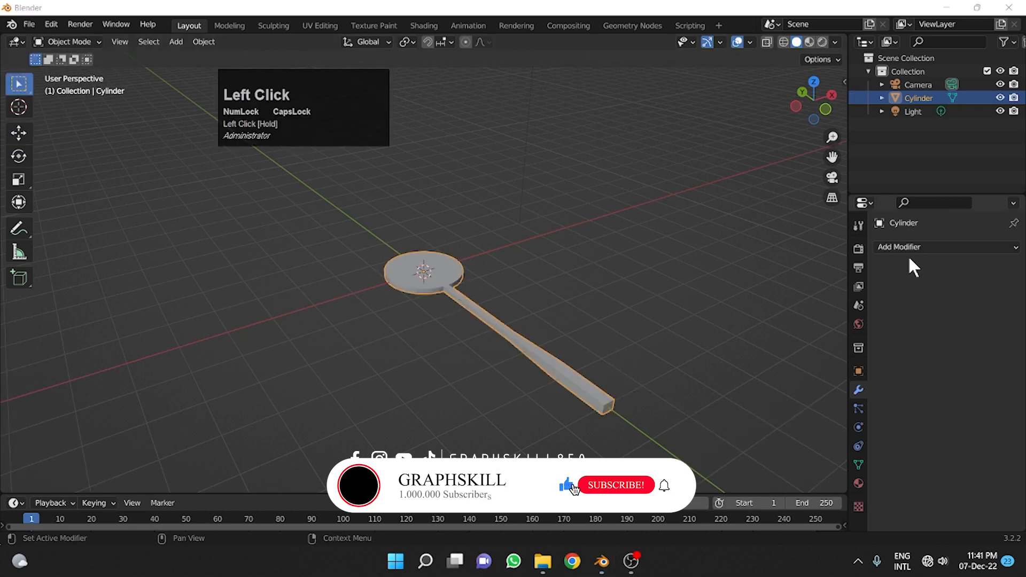
- Add a Subdivision Surface modifier to the racket and set its viewport levels to 5
left_click(909, 249)
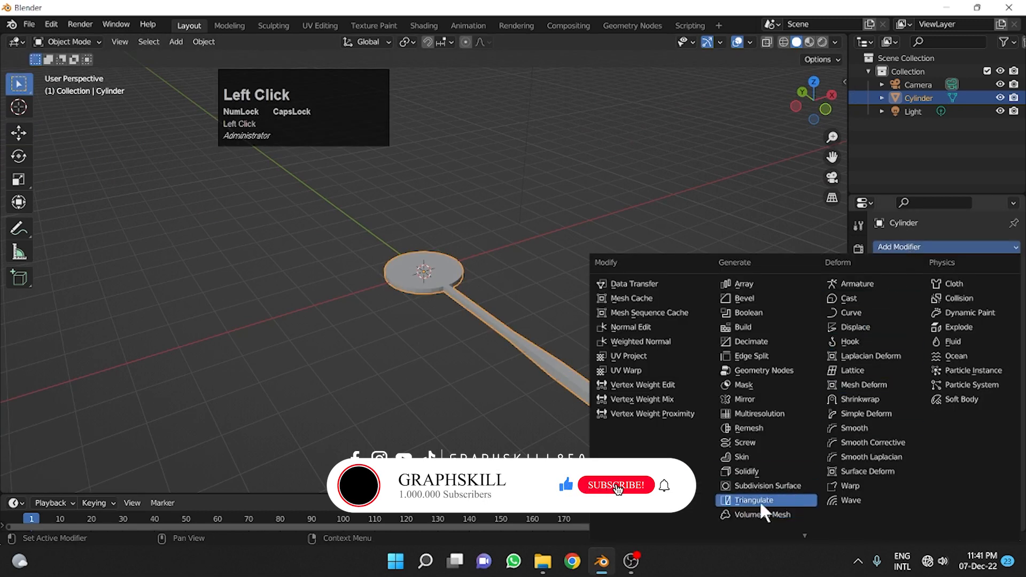
left_click(769, 483)
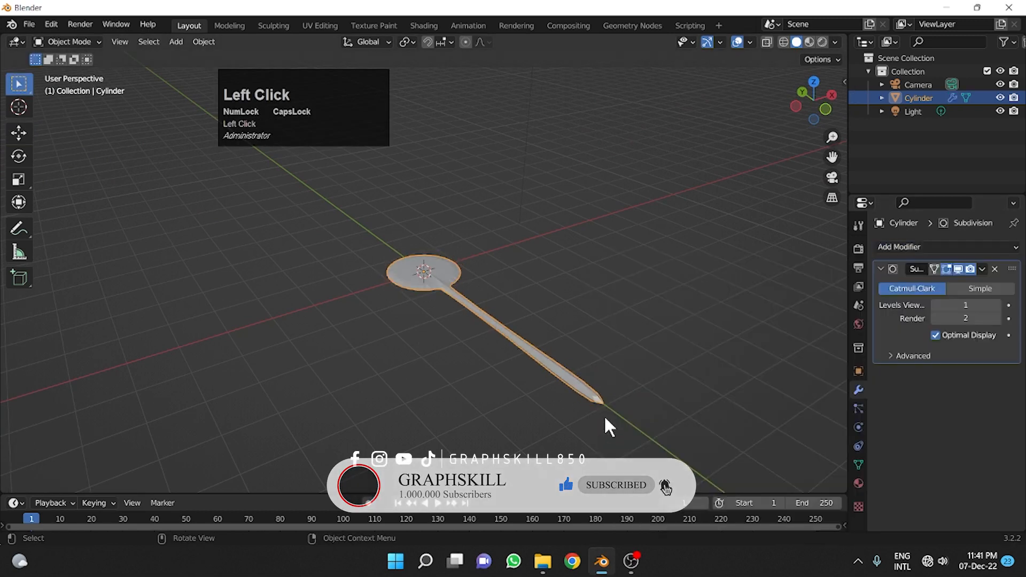
middle_click_drag(605, 415, 735, 335)
left_click(993, 305)
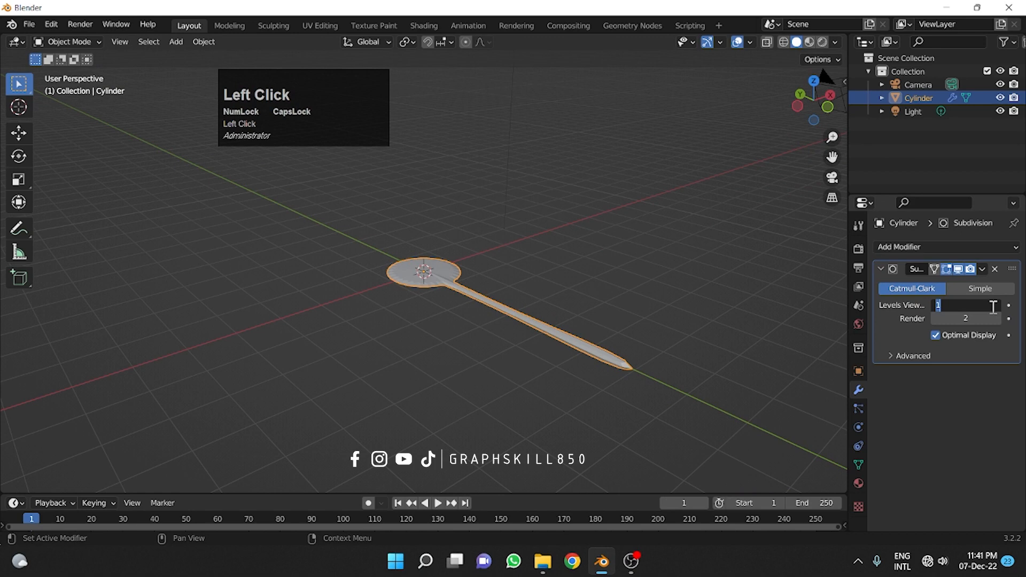
left_click(704, 302)
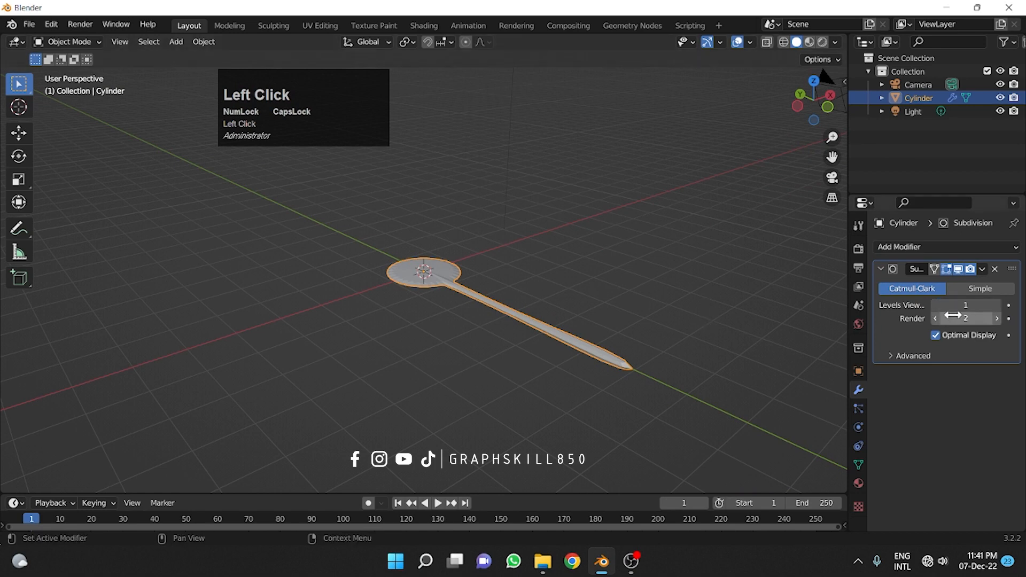
left_click(997, 305)
left_click(997, 305)
left_click(998, 305)
left_click(997, 306)
- In Edit Mode, inset the grip's square end face to flatten its tip, undoing the first attempt and repeating it
key("Tab")
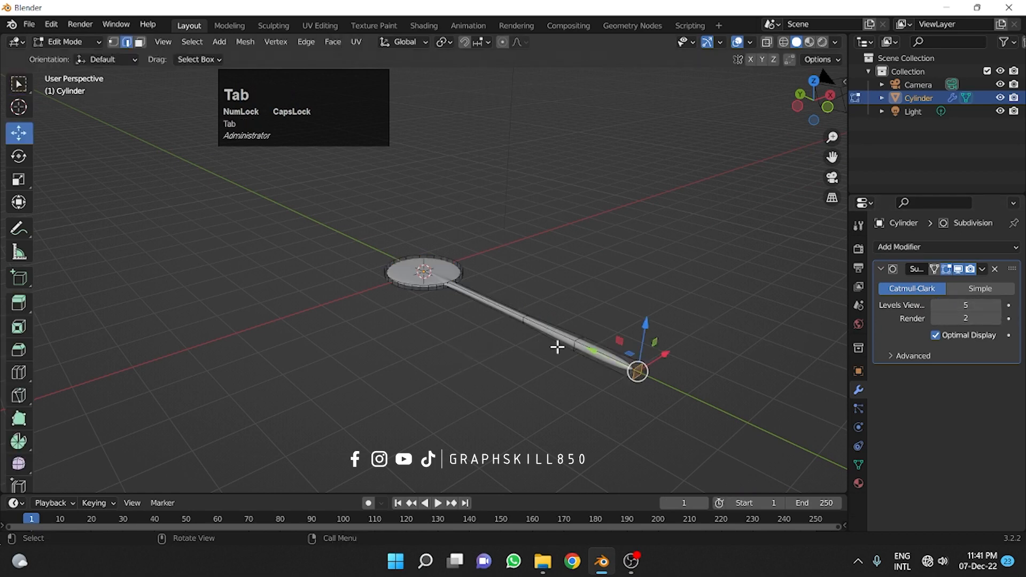
scroll(558, 347, "up", 2)
middle_click_drag(619, 374, 557, 420, "shift")
key("i")
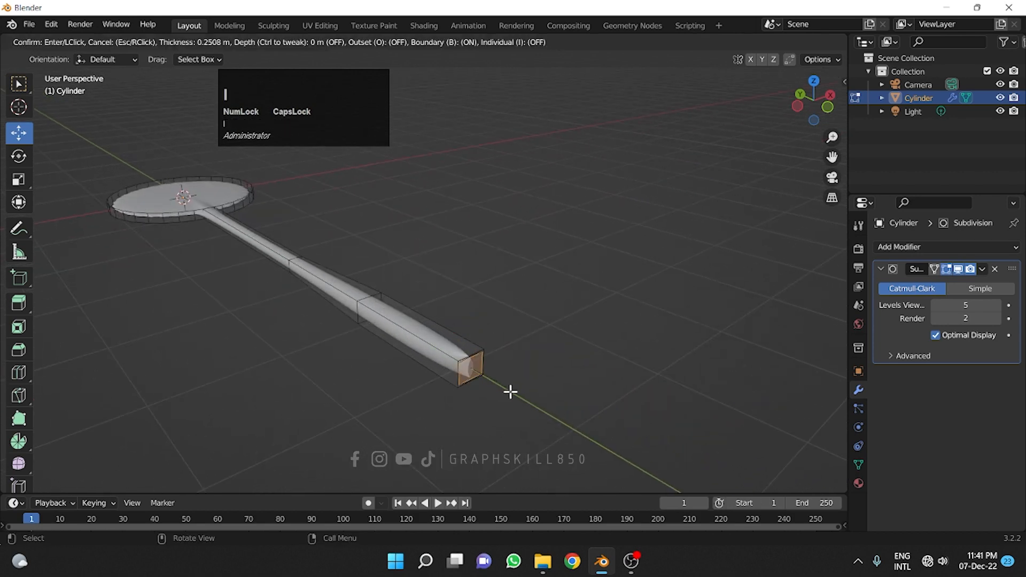
left_click(552, 405)
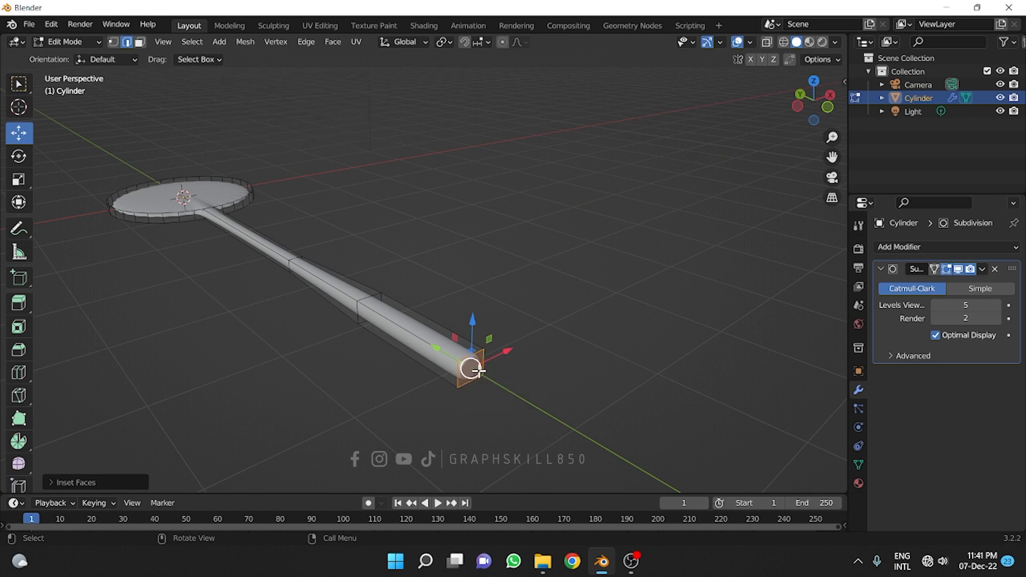
scroll(486, 422, "up", 3)
scroll(506, 423, "down", 2)
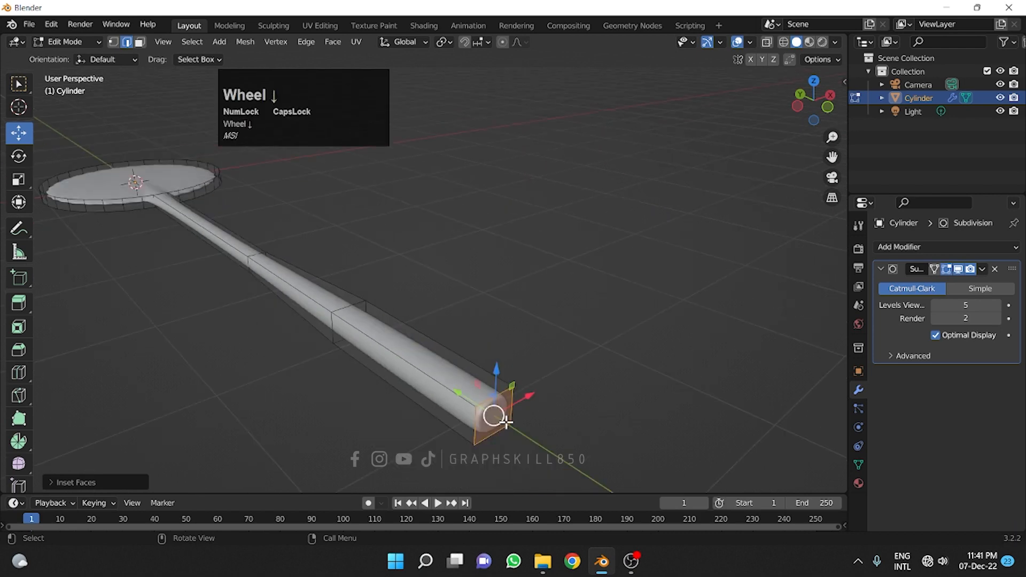
key("ctrl+z")
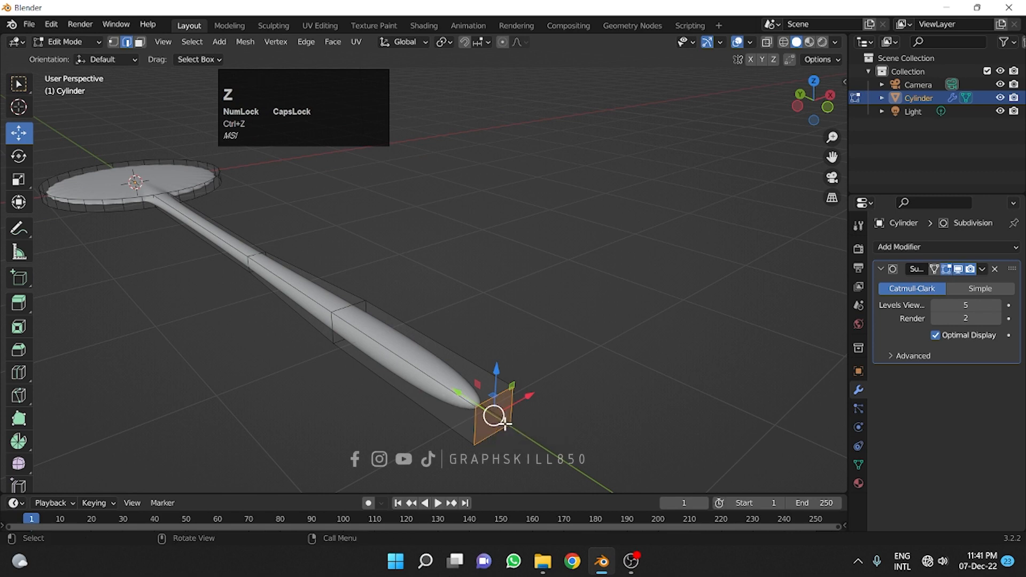
key("i")
left_click(534, 409)
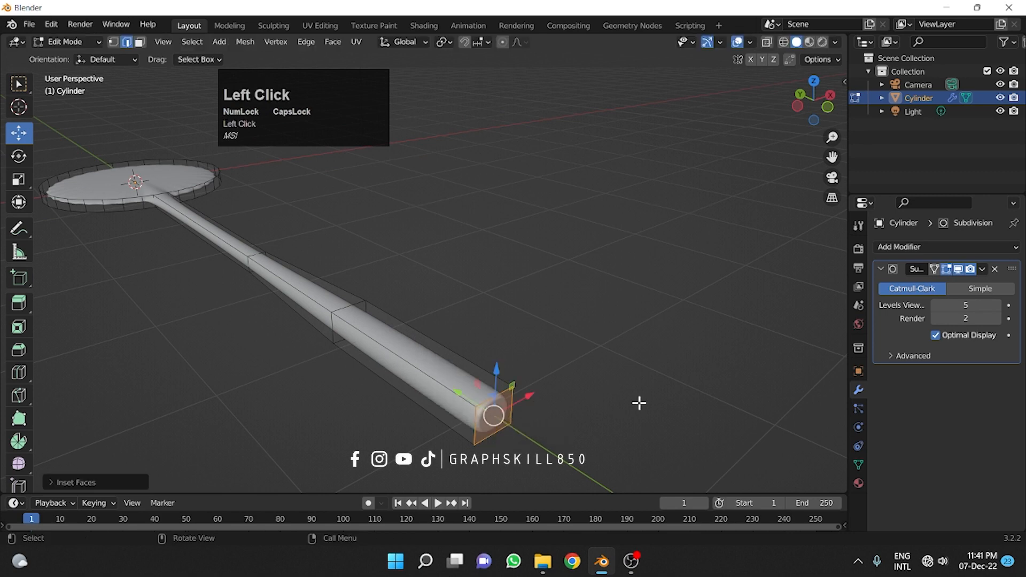
- Switch to face selection and select both the upper and lower round faces of the racket head
scroll(501, 366, "down", 3)
middle_click_drag(501, 366, 668, 321)
left_click(812, 84)
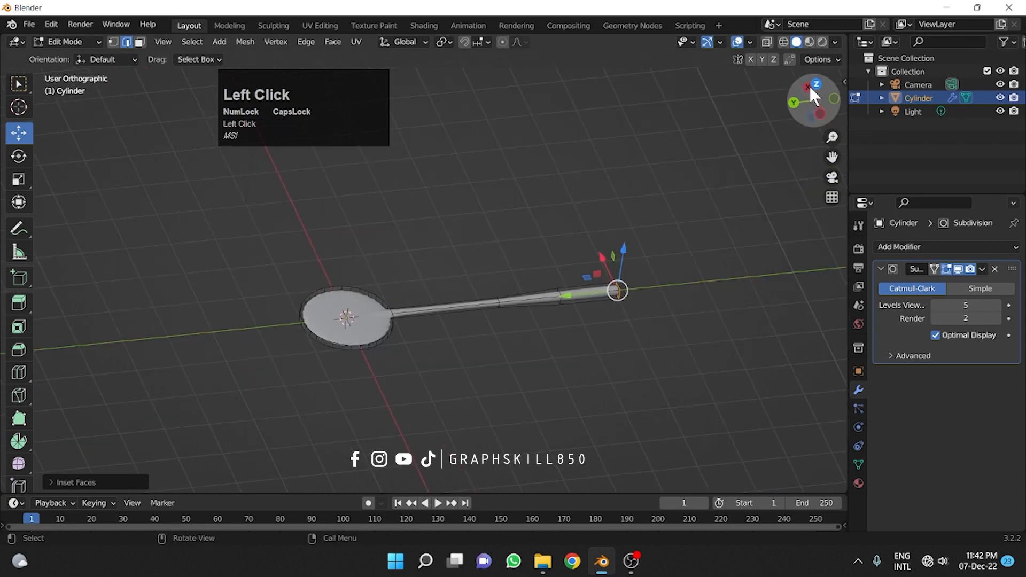
middle_click_drag(482, 264, 635, 435, "shift")
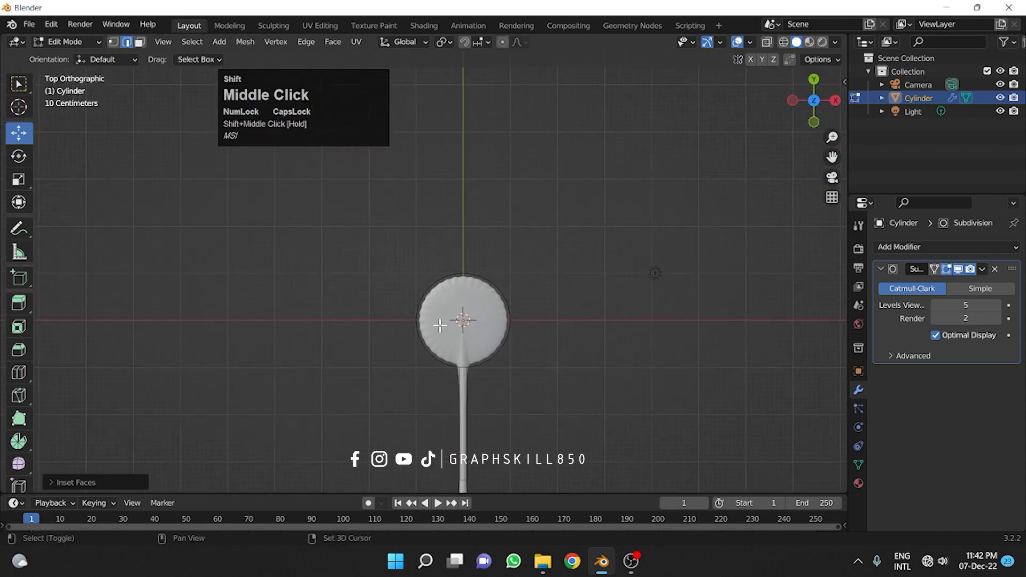
scroll(435, 319, "up", 2)
middle_click_drag(534, 376, 612, 266)
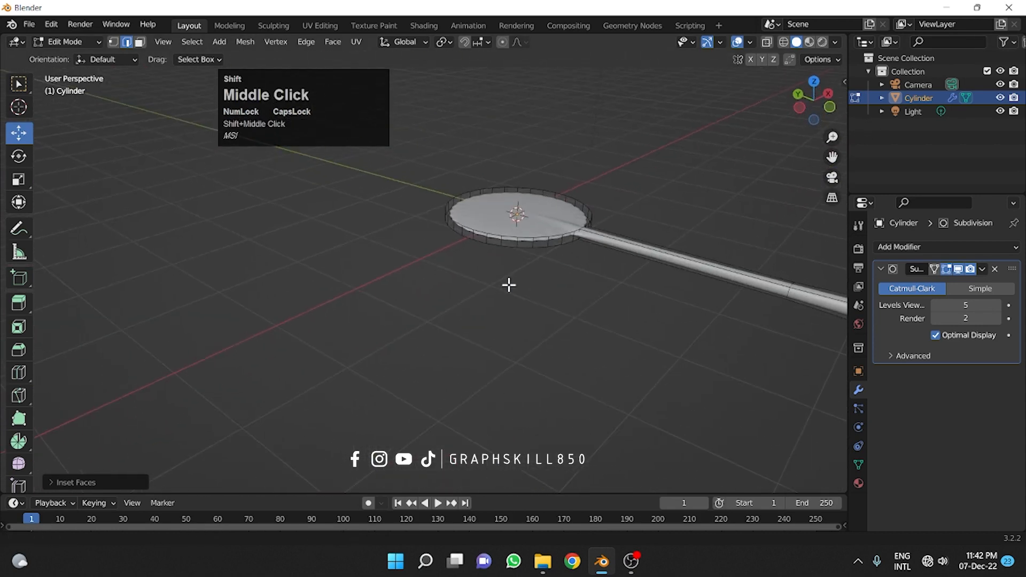
middle_click_drag(509, 284, 407, 316, "shift")
left_click(409, 317)
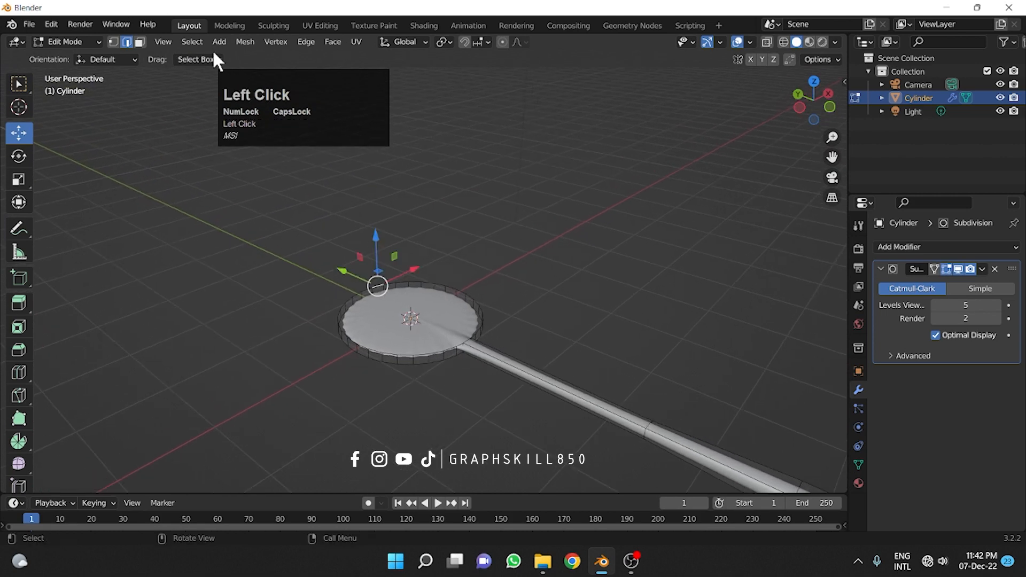
left_click(139, 43)
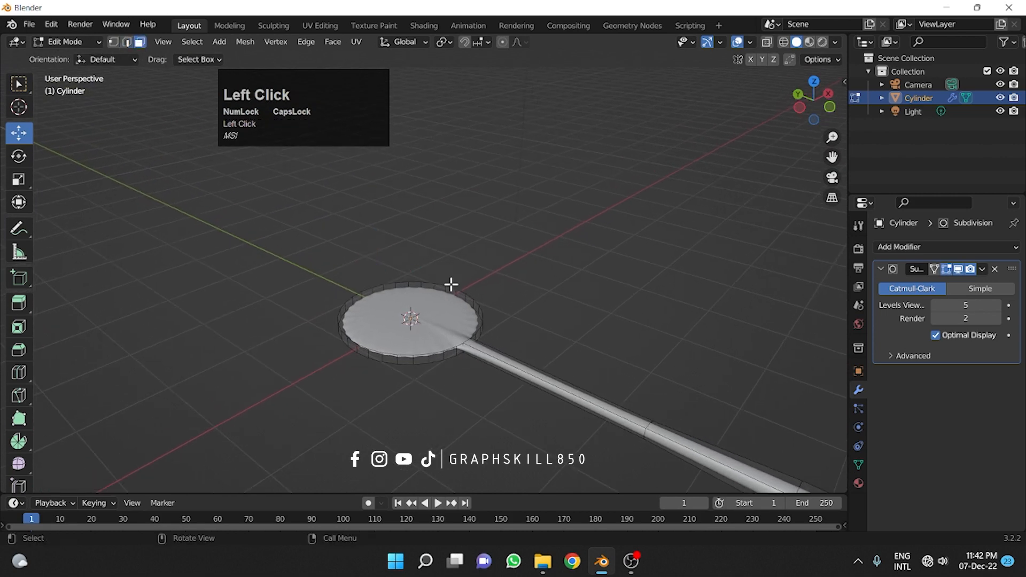
left_click(445, 313)
middle_click_drag(399, 394, 398, 253)
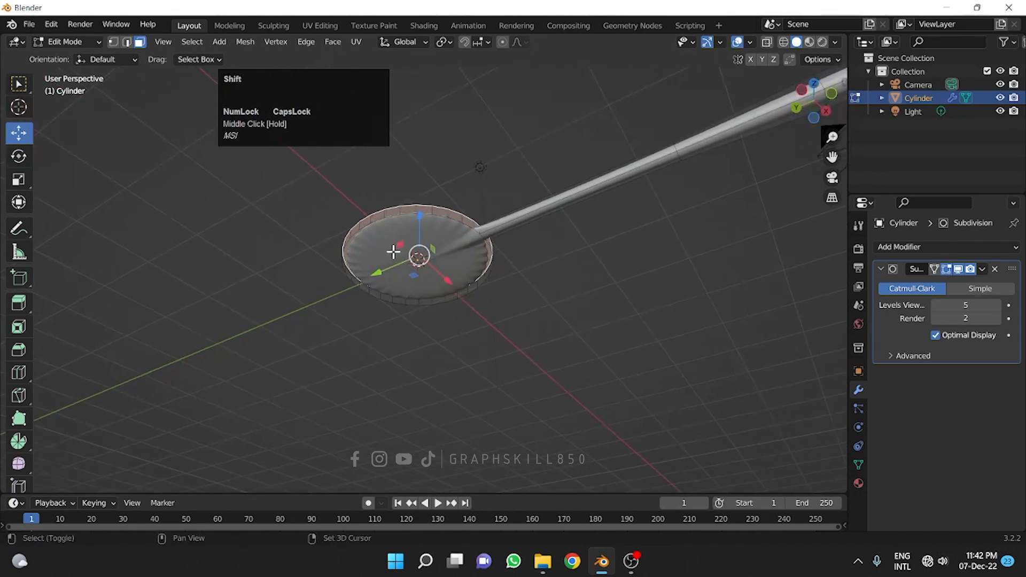
left_click(393, 252, "shift")
middle_click_drag(334, 236, 410, 373)
scroll(412, 374, "up", 2)
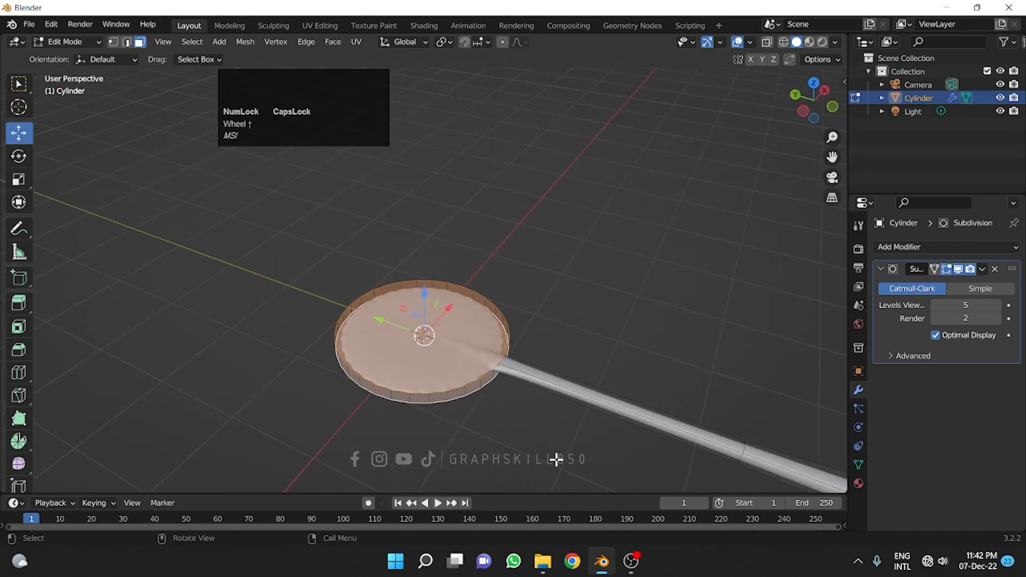
- Inset the head's two selected faces about 0.08 m and bridge them to open the head into a ring
key("i")
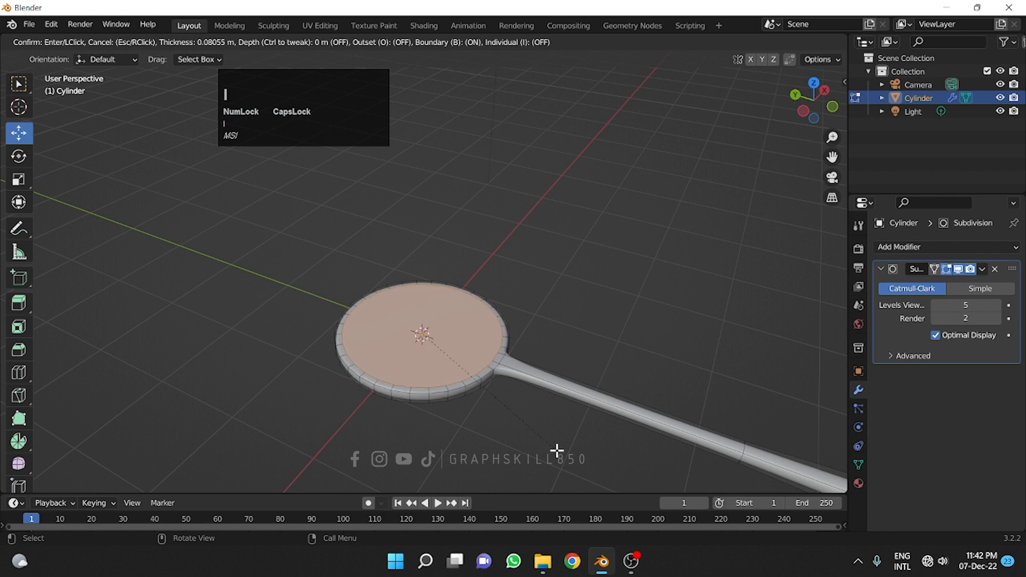
left_click(557, 450)
middle_click_drag(504, 422, 486, 341)
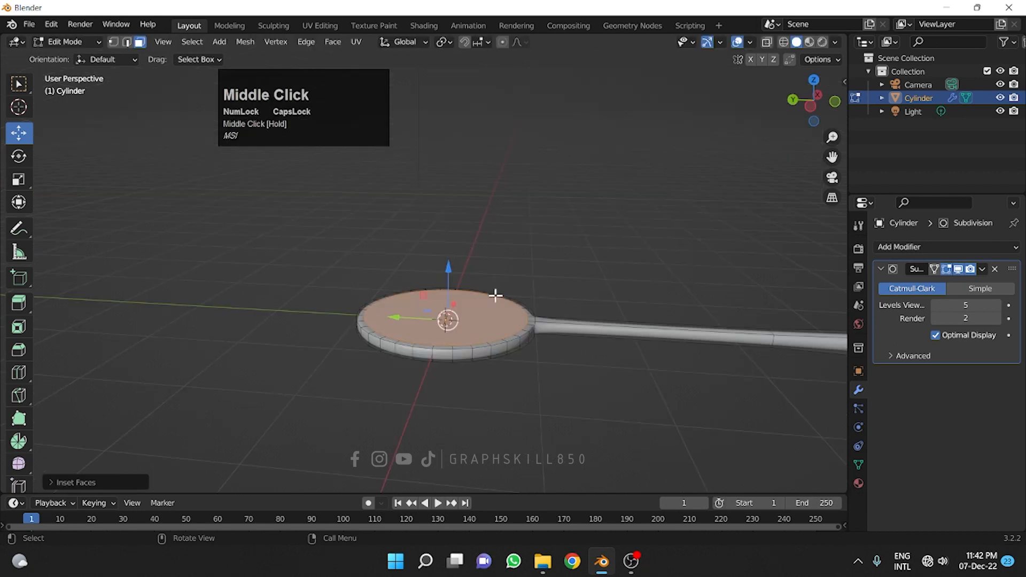
middle_click_drag(496, 295, 412, 316)
right_click(418, 309)
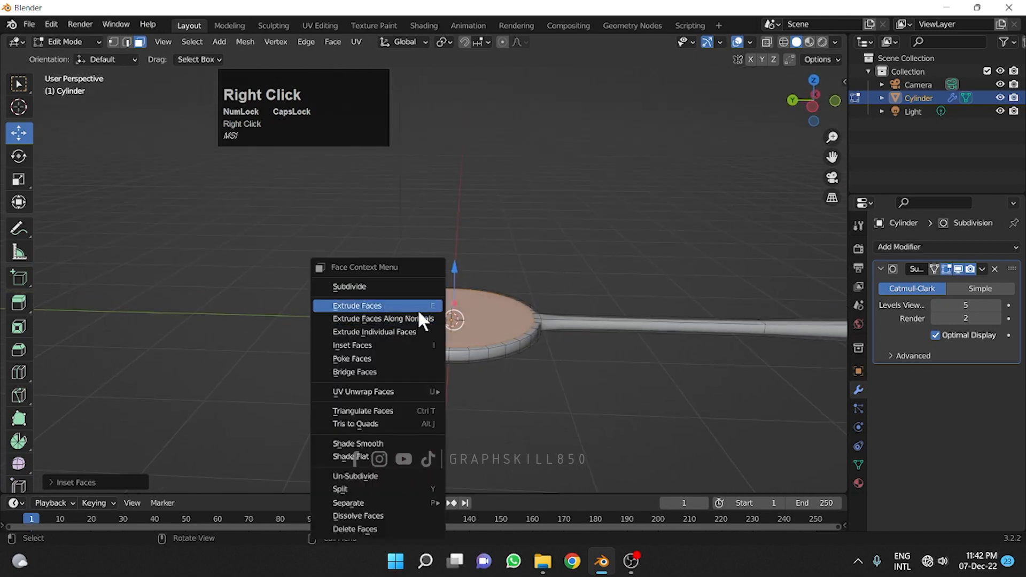
left_click(392, 371)
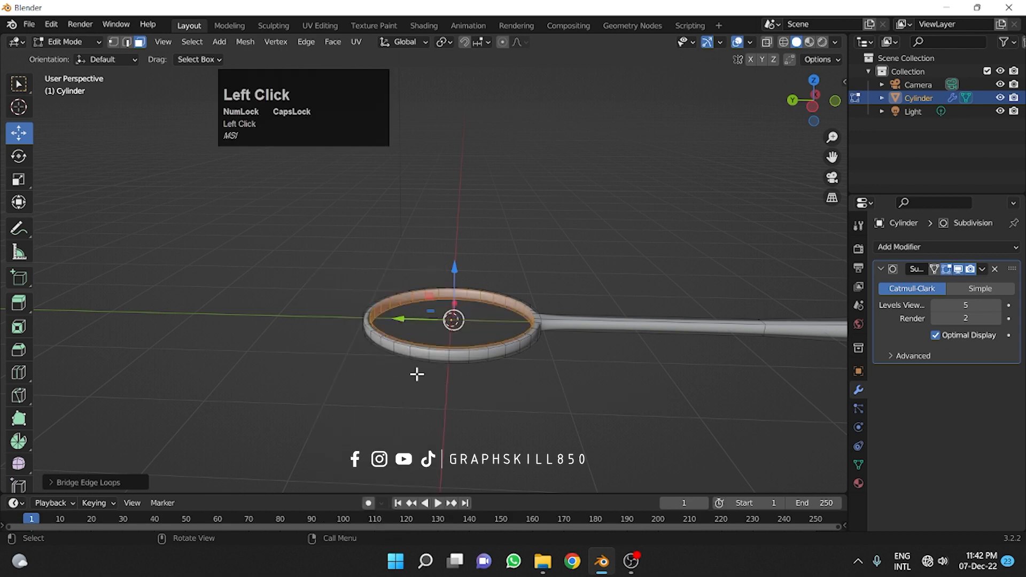
middle_click_drag(417, 374, 348, 269)
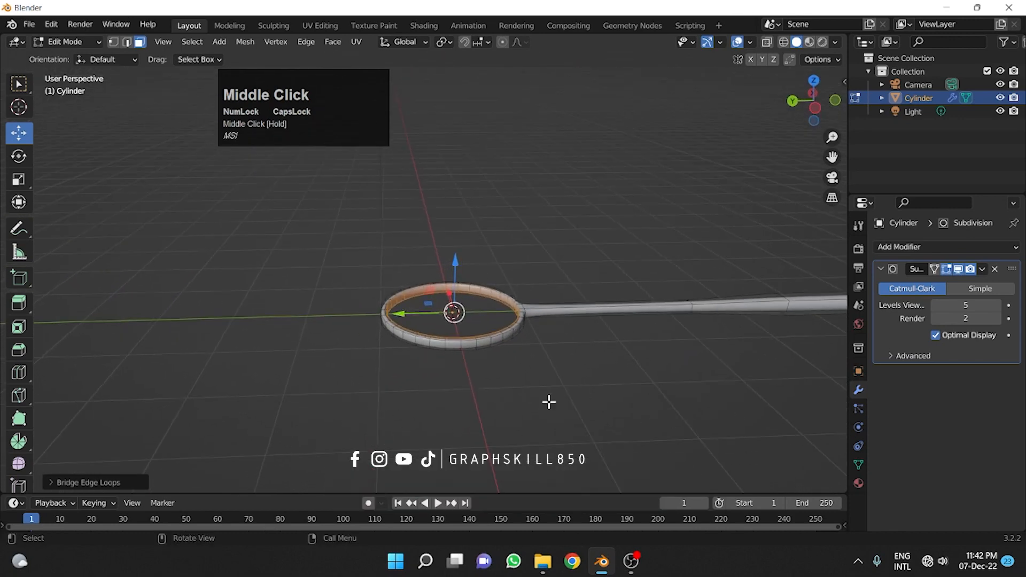
middle_click_drag(552, 378, 470, 420)
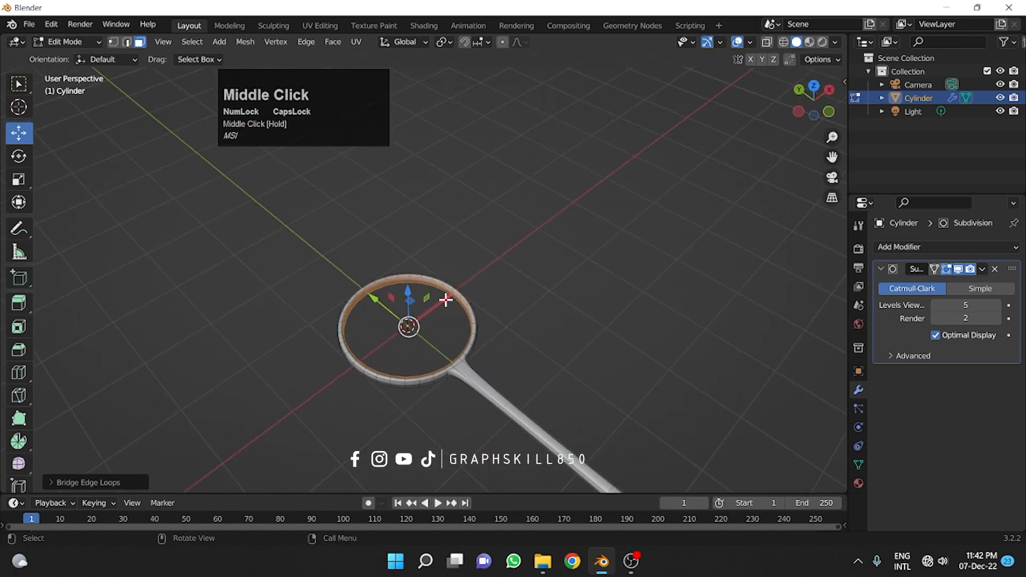
- Return to Object Mode and add a new mesh cylinder at the centre of the racket head
key("Tab")
middle_click_drag(430, 395, 466, 389)
key("shift")
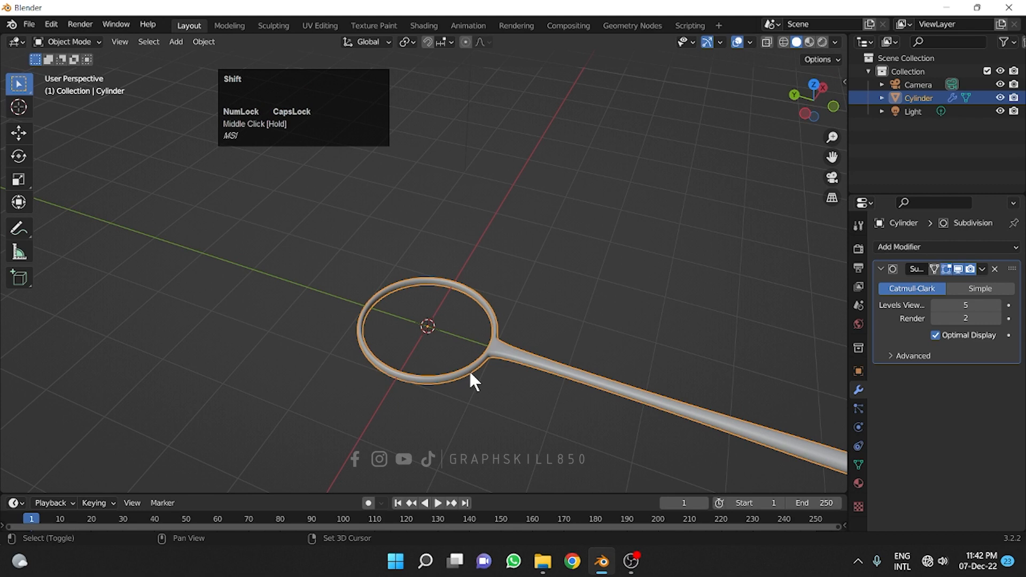
key("shift+a")
mouse_move(452, 273)
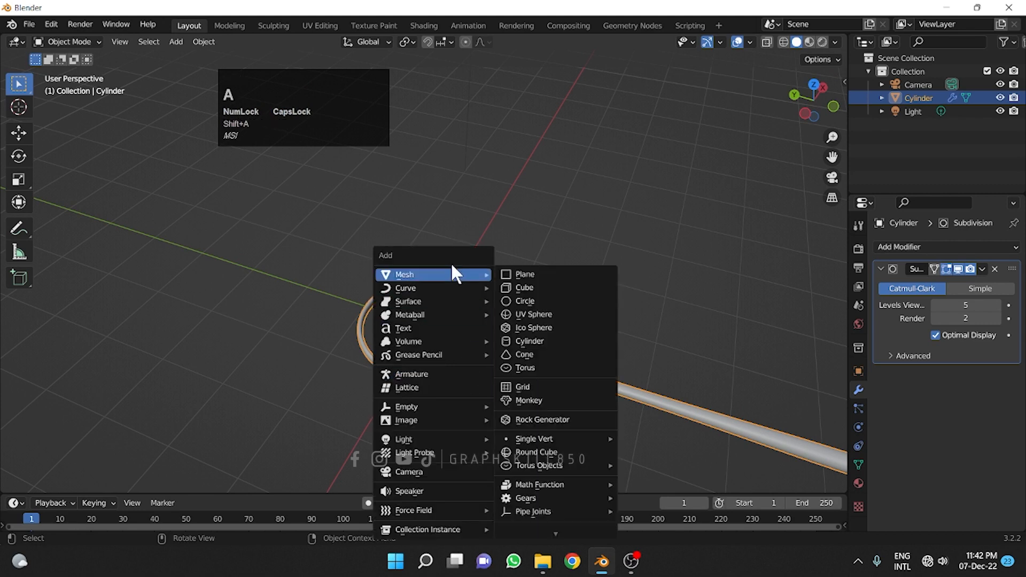
left_click(551, 342)
middle_click_drag(435, 348, 546, 335)
- Enter Edit Mode on the new cylinder and delete its upper cap face
key("Tab")
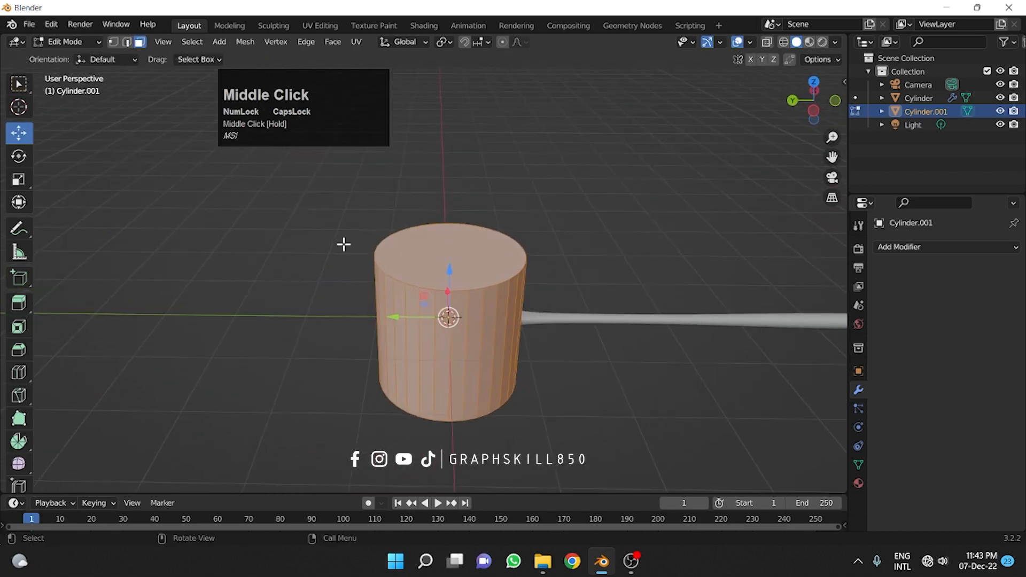
middle_click_drag(422, 316, 425, 280)
left_click(433, 248)
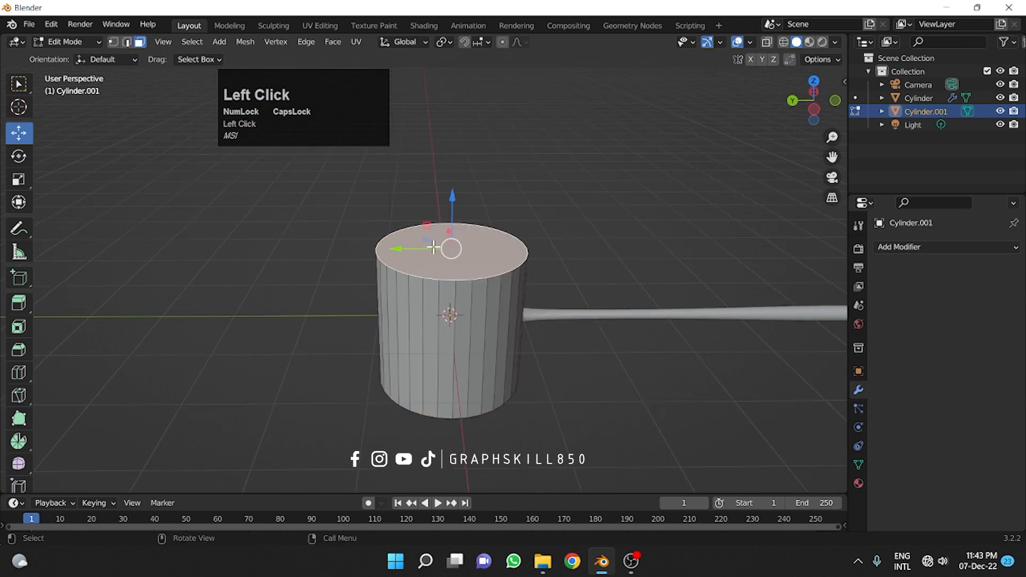
key("x")
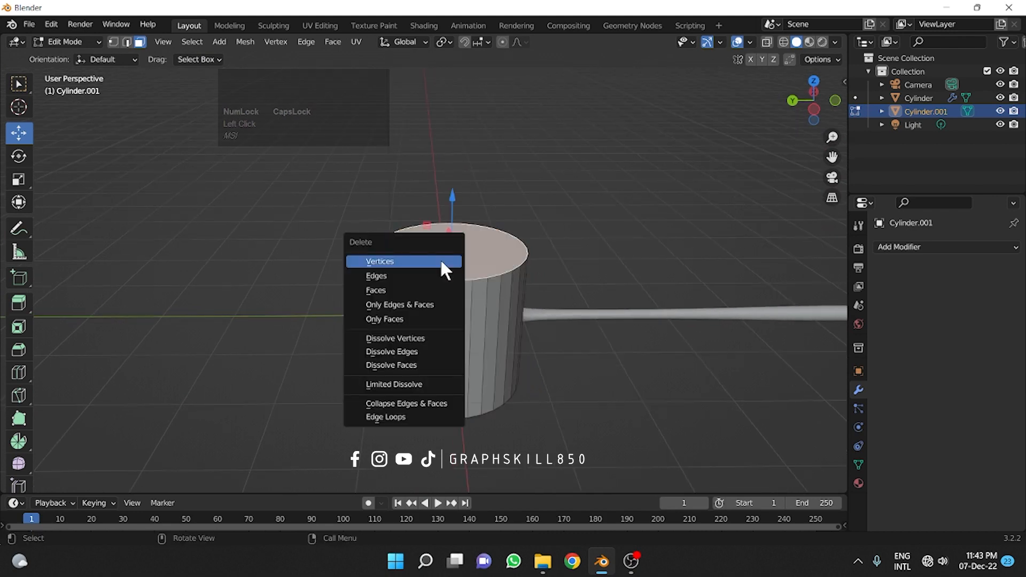
left_click(427, 290)
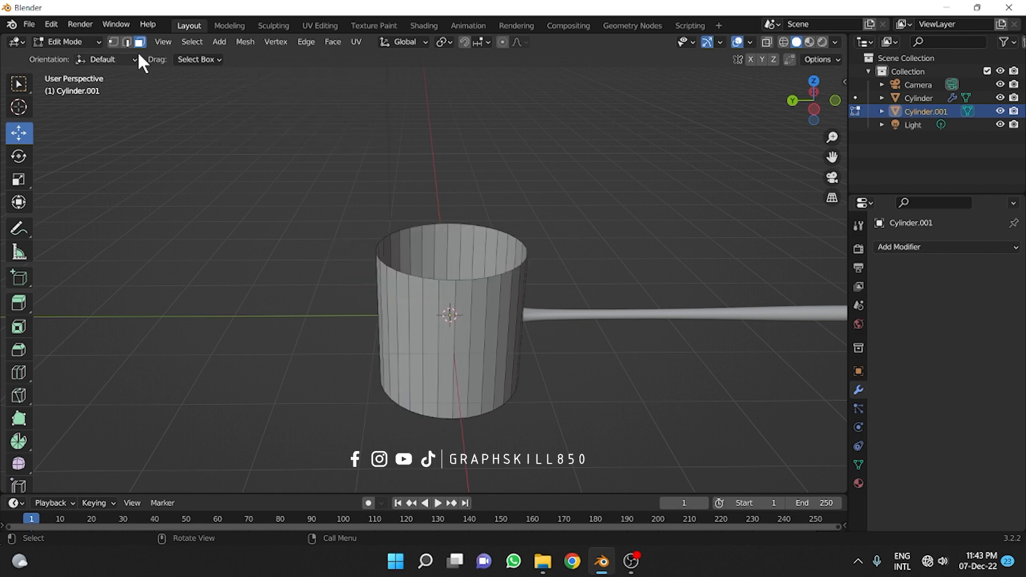
- Switch to vertex selection and select all the vertices around the new cylinder's open upper rim
left_click(127, 42)
left_click_drag(353, 216, 572, 271)
left_click_drag(324, 178, 586, 306)
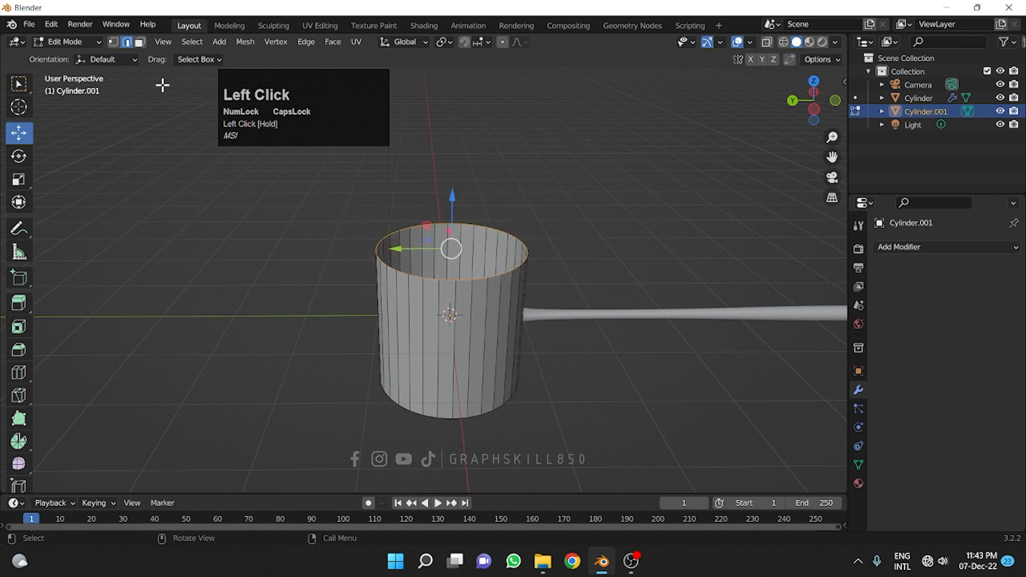
left_click(113, 42)
left_click_drag(337, 173, 567, 282)
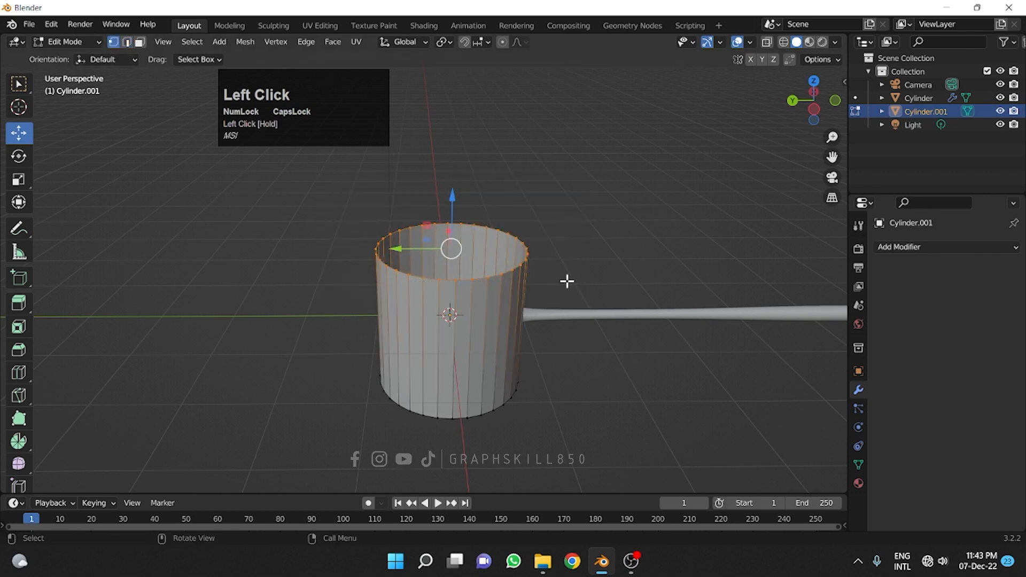
- Try closing the cylinder's upper rim with a Grid Fill and with a single face, undoing each attempt
key("ctrl")
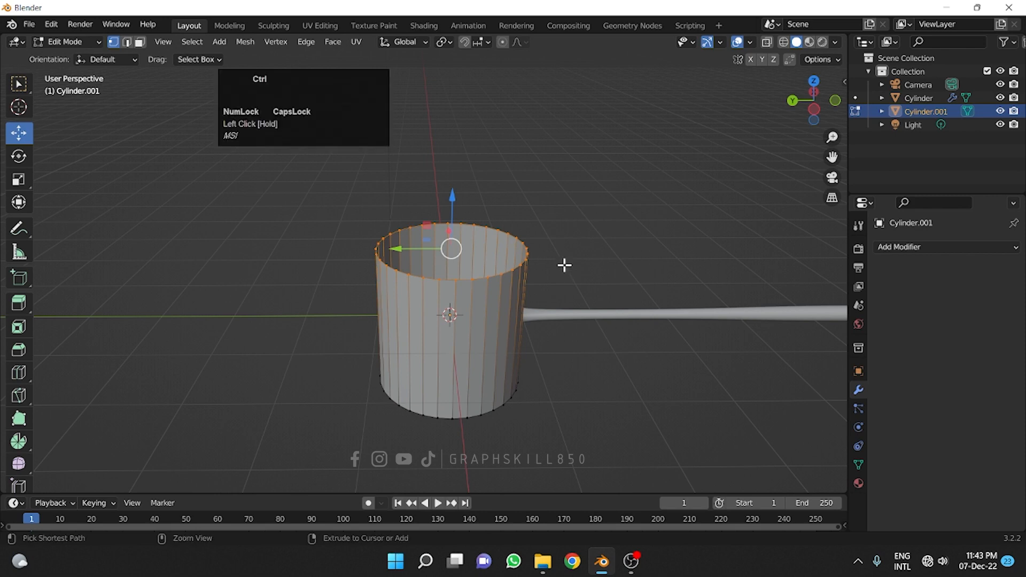
key("ctrl+f")
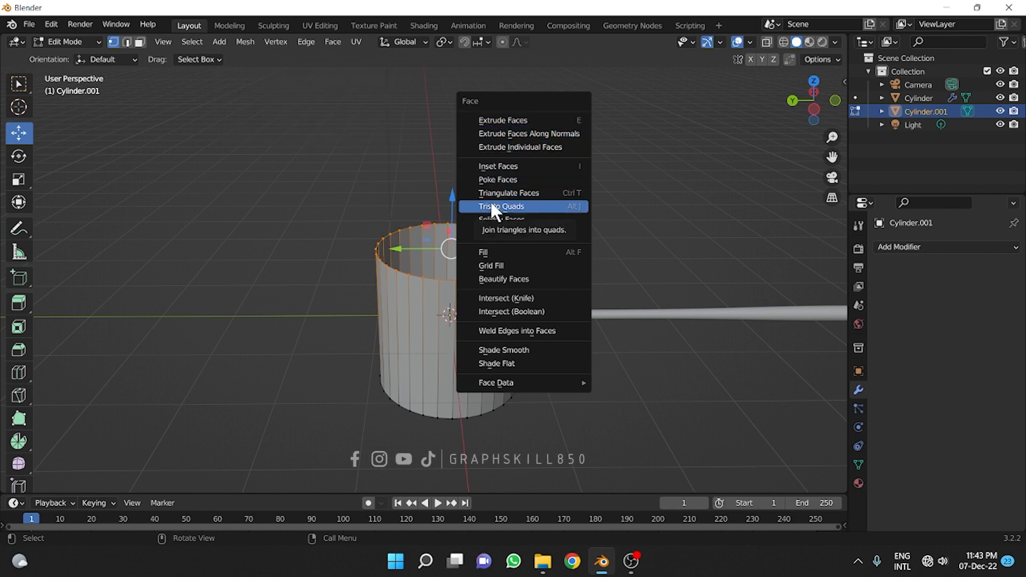
left_click(490, 265)
middle_click_drag(451, 292, 434, 310)
scroll(436, 297, "up", 1)
key("ctrl+z")
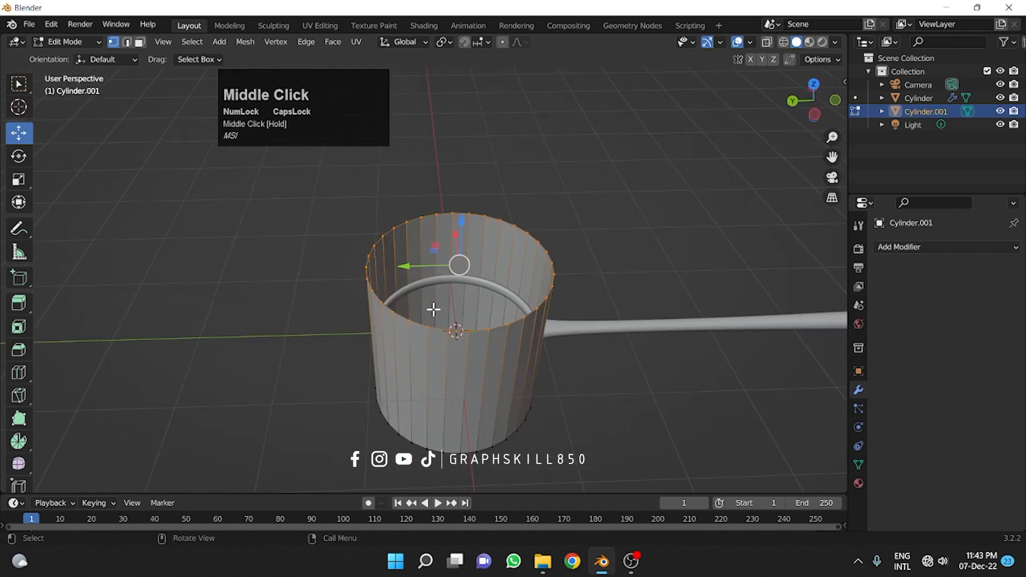
key("f")
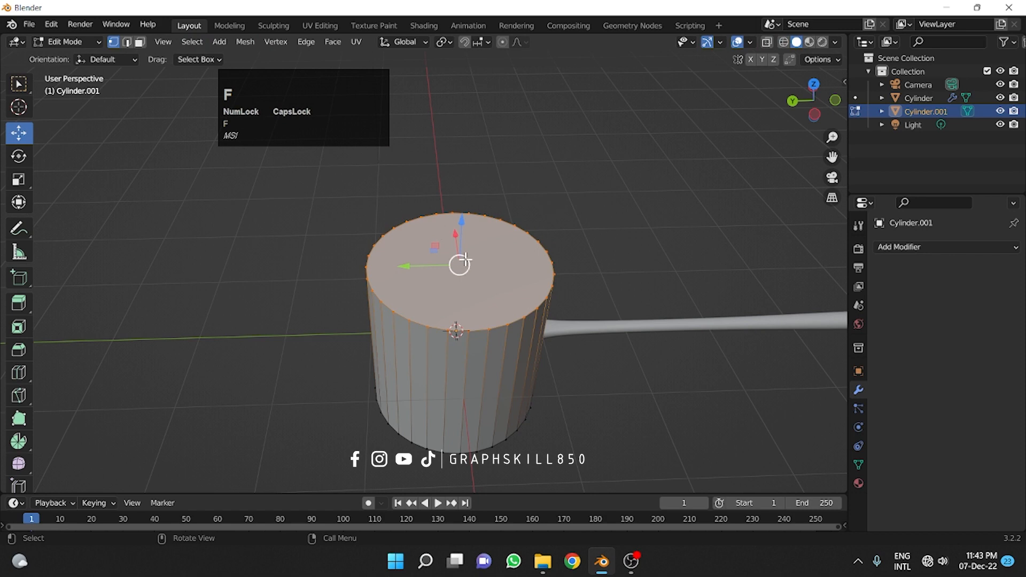
key("ctrl+z")
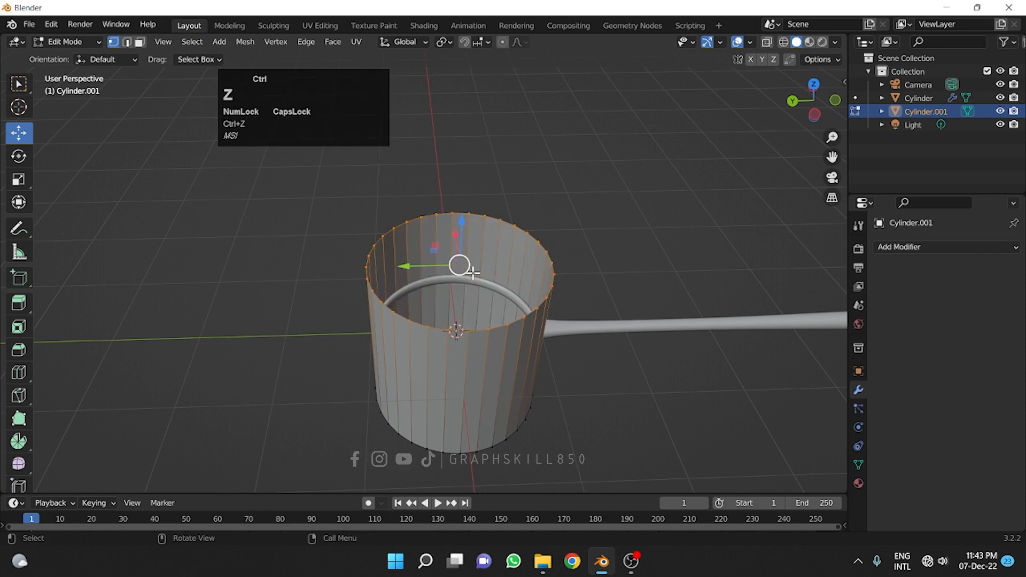
- Apply Grid Fill to the cylinder's upper rim and delete its lower ring of vertices, leaving only the gridded disc
key("ctrl+f")
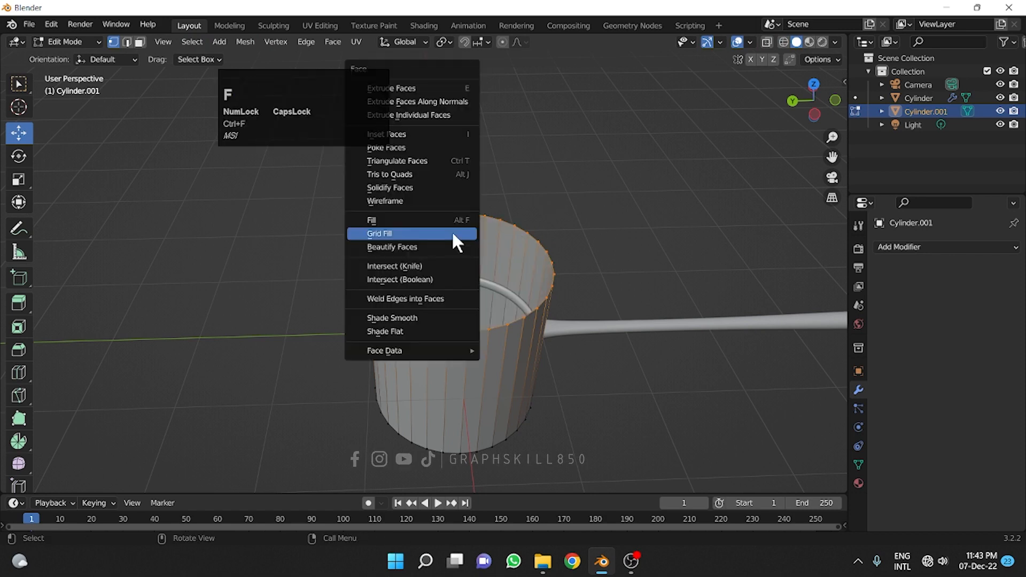
left_click(412, 233)
middle_click_drag(434, 233, 408, 199)
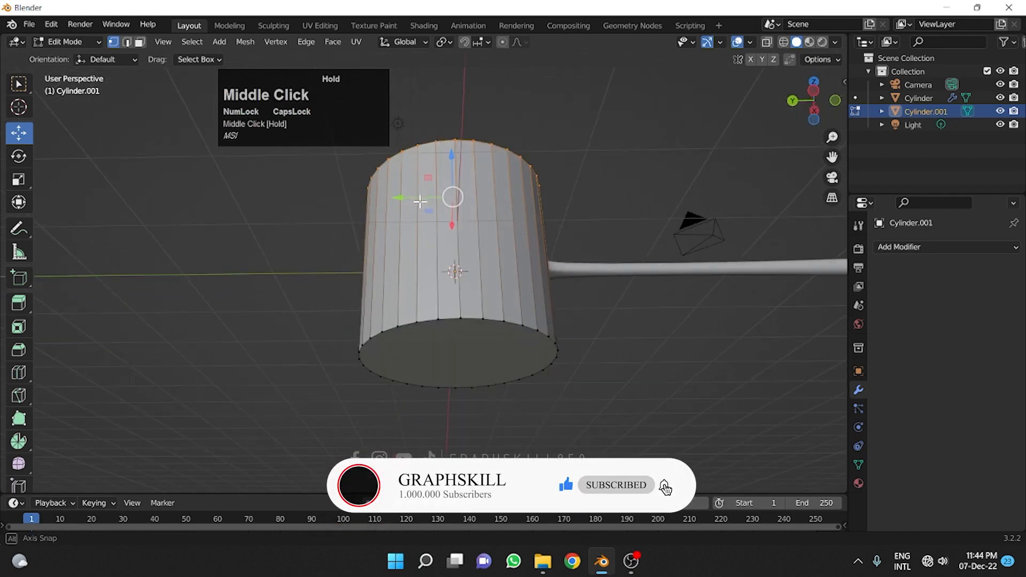
left_click_drag(317, 300, 596, 407)
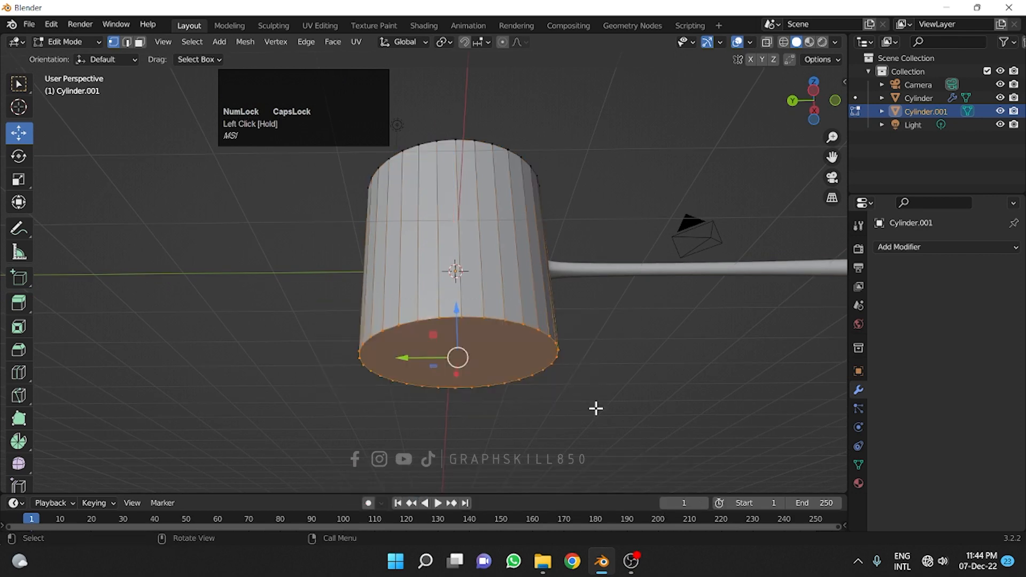
key("x")
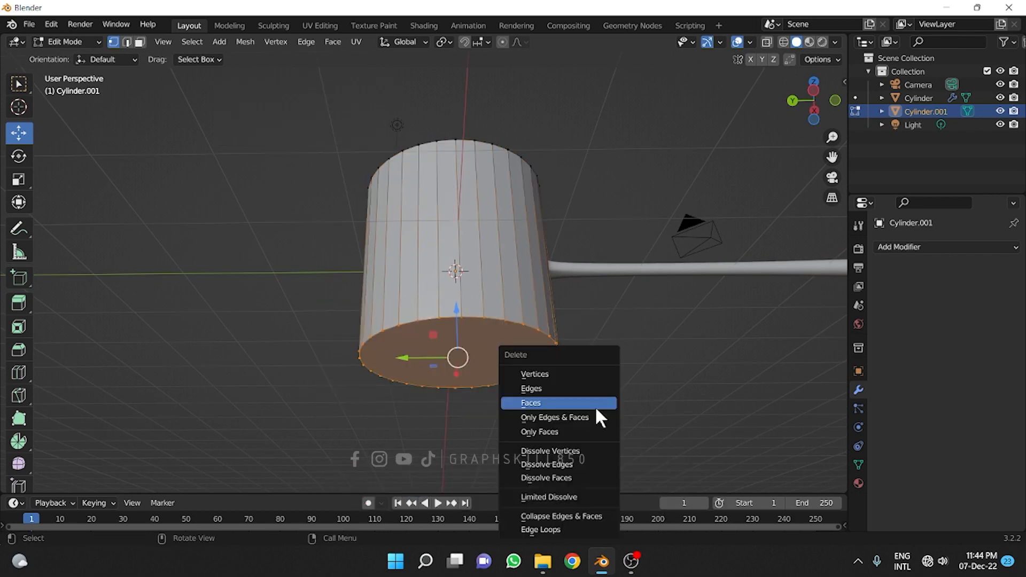
left_click(565, 373)
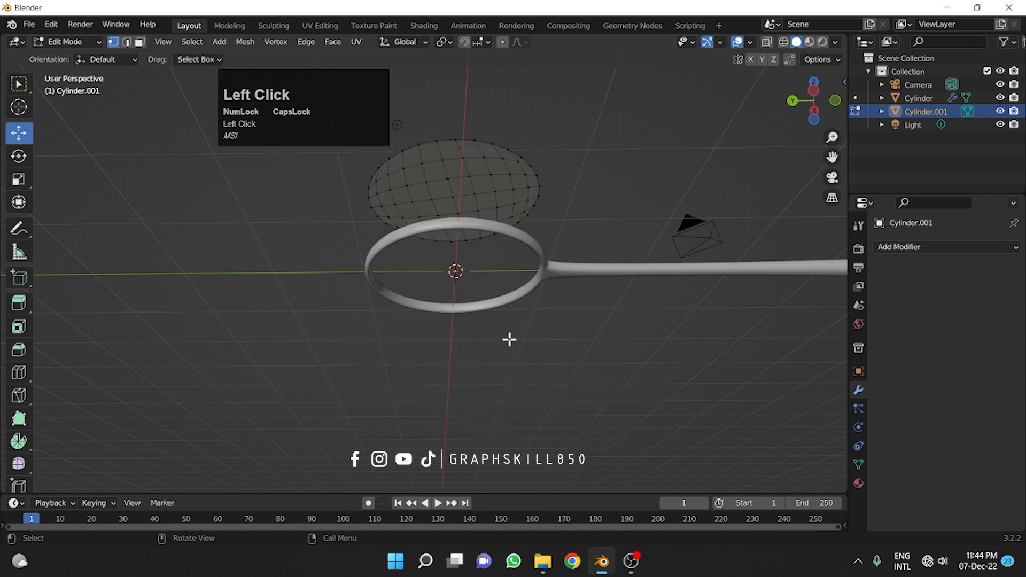
middle_click_drag(508, 339, 453, 276)
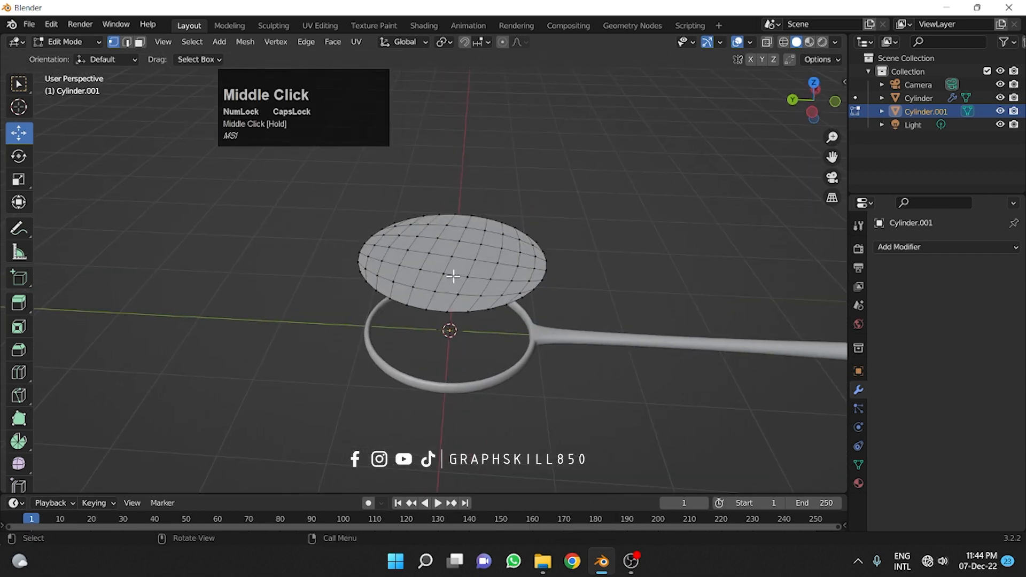
- In Object Mode, set the disc's origin to its geometry and move it -1.0075 m along Z into the racket ring
left_click(19, 131)
right_click(434, 216)
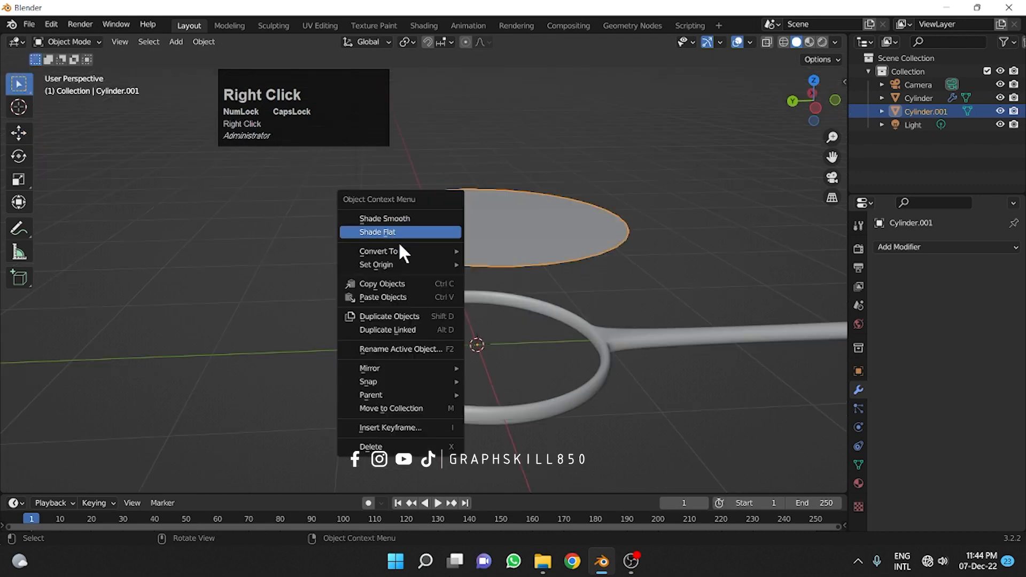
mouse_move(407, 265)
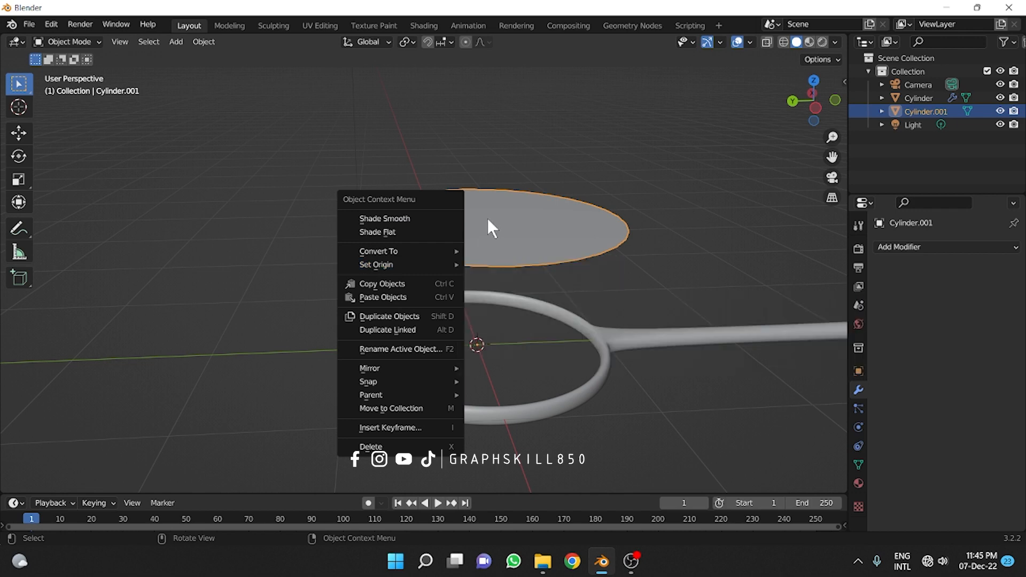
mouse_move(439, 264)
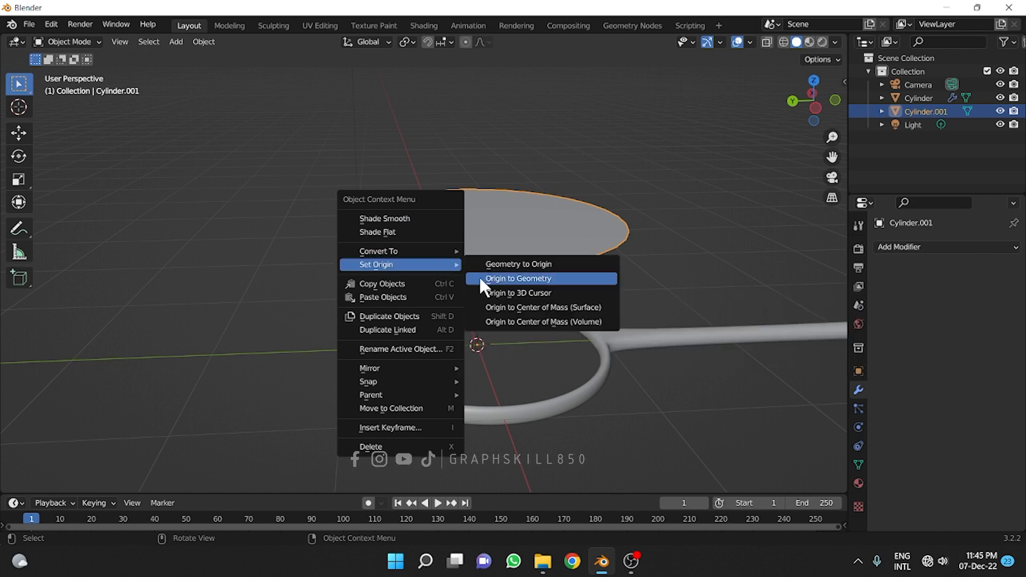
left_click(507, 279)
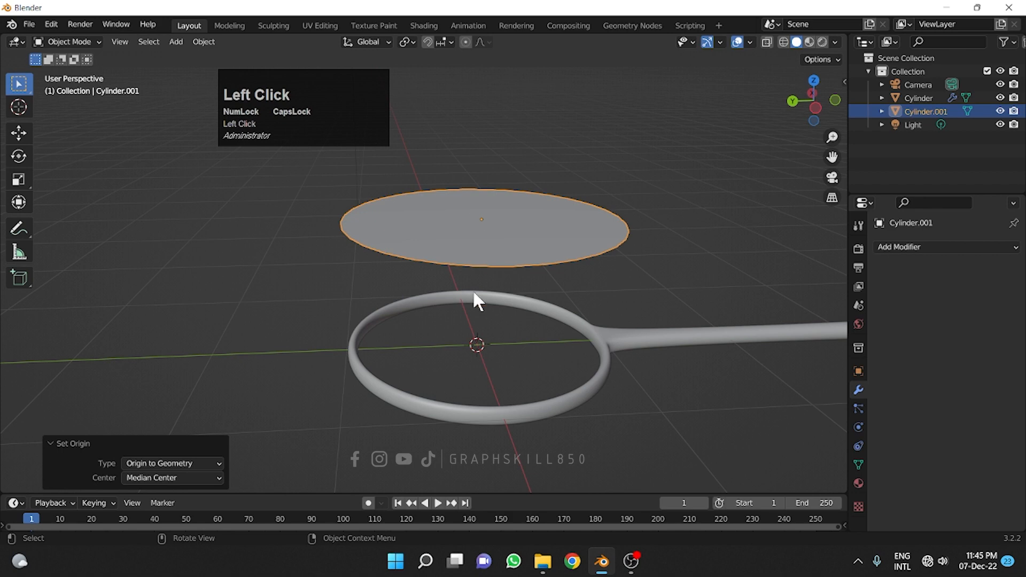
left_click(19, 132)
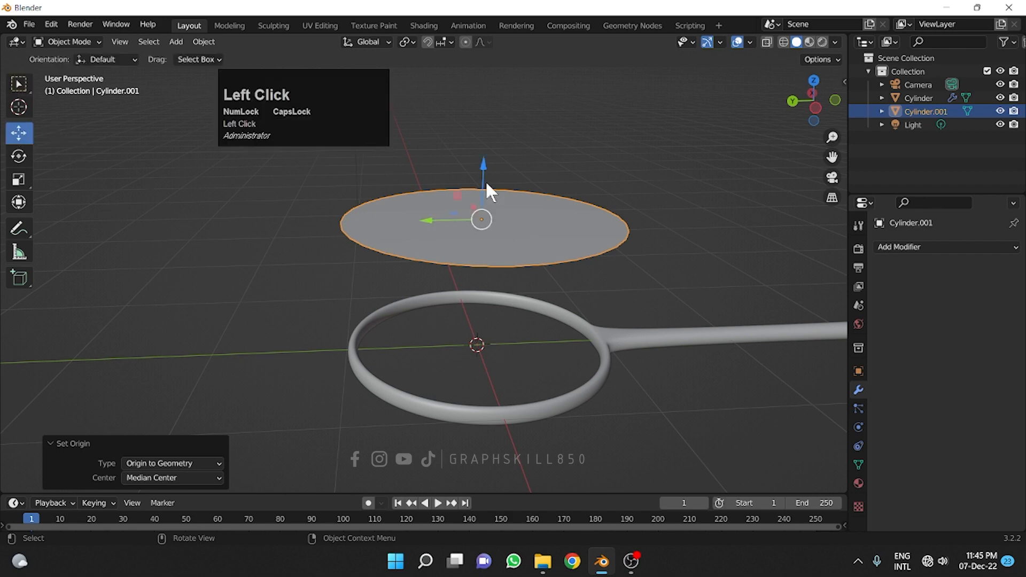
left_click_drag(483, 171, 467, 302)
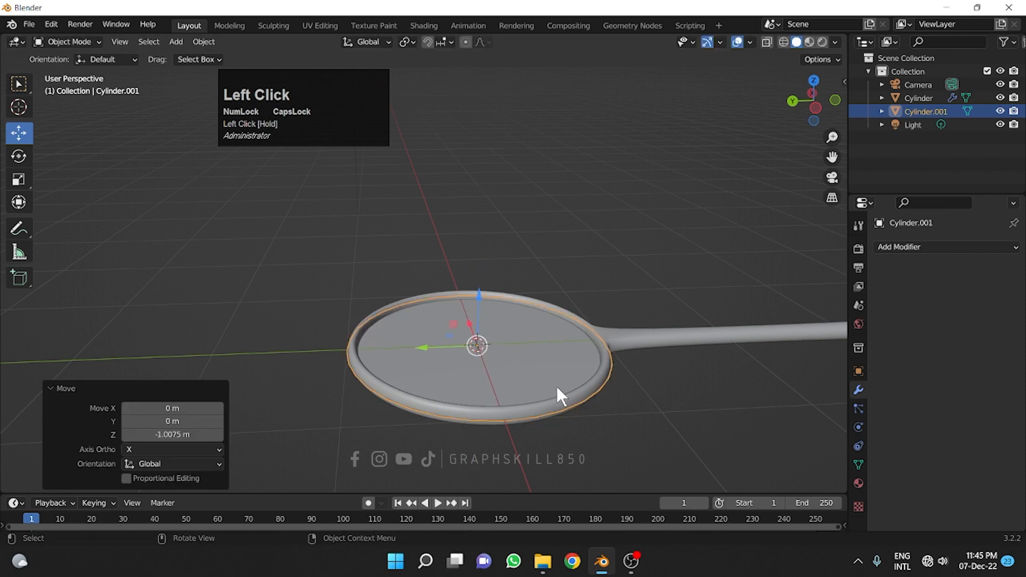
- In the top view with X-ray on, scale the disc to about 0.963 so its edge sits inside the ring frame
left_click(814, 81)
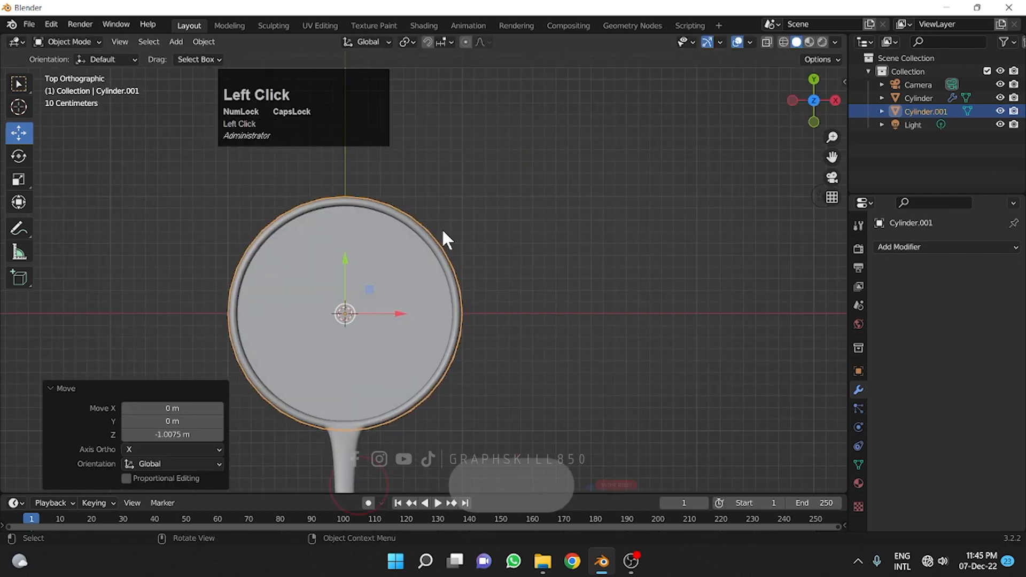
scroll(442, 227, "up", 2)
middle_click_drag(457, 306, 598, 289, "shift")
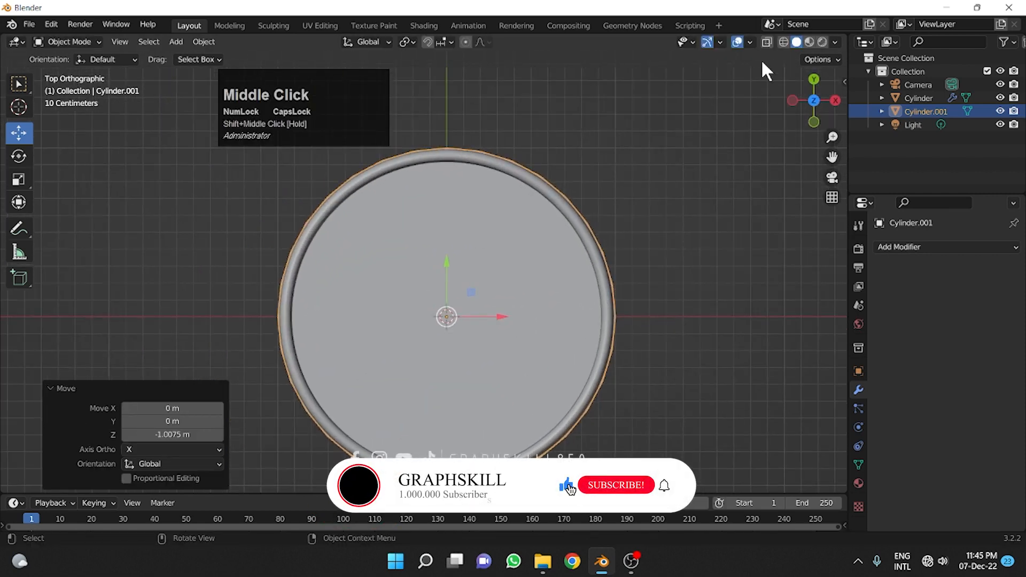
left_click(766, 43)
scroll(543, 223, "up", 1)
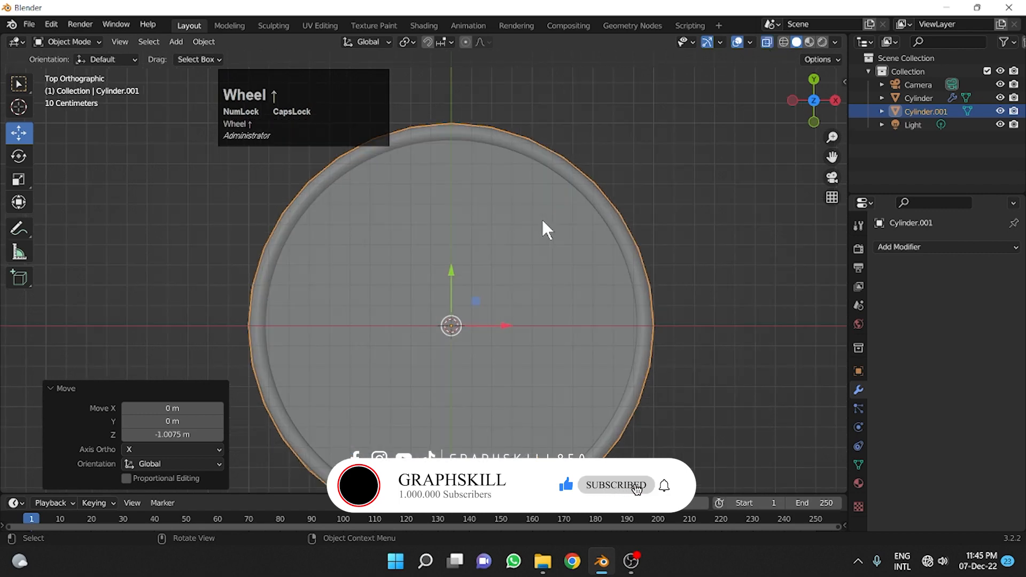
key("s")
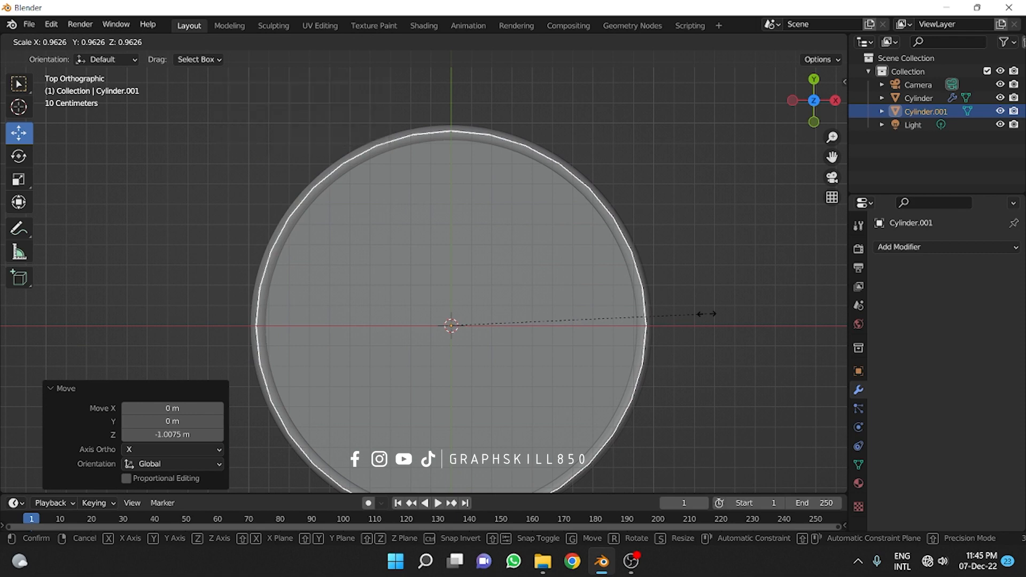
left_click(708, 316)
- Turn off X-ray and add a Wireframe modifier to the disc to form the racket strings
scroll(706, 315, "down", 2)
middle_click_drag(699, 259, 503, 350)
left_click(899, 247)
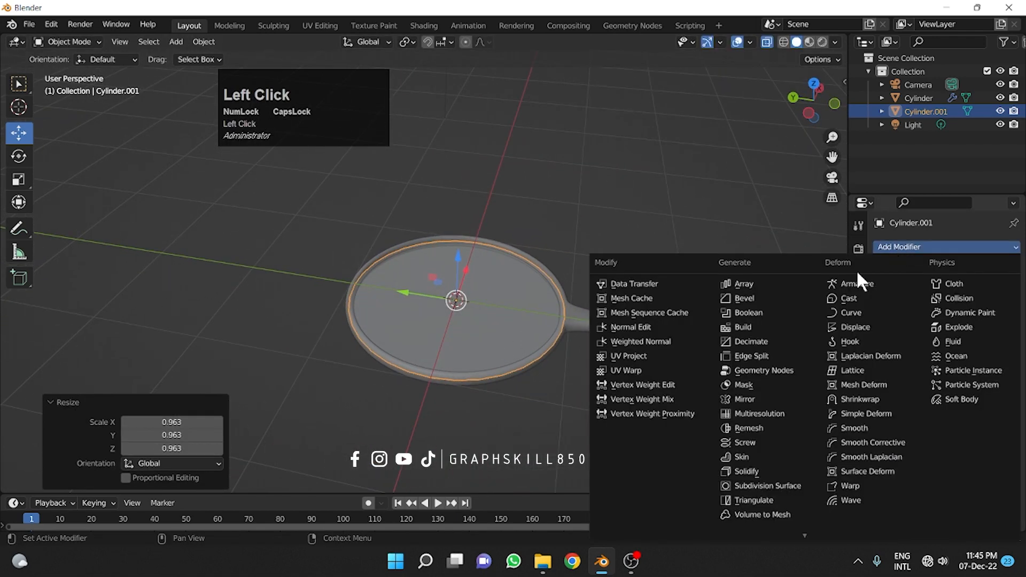
mouse_move(804, 536)
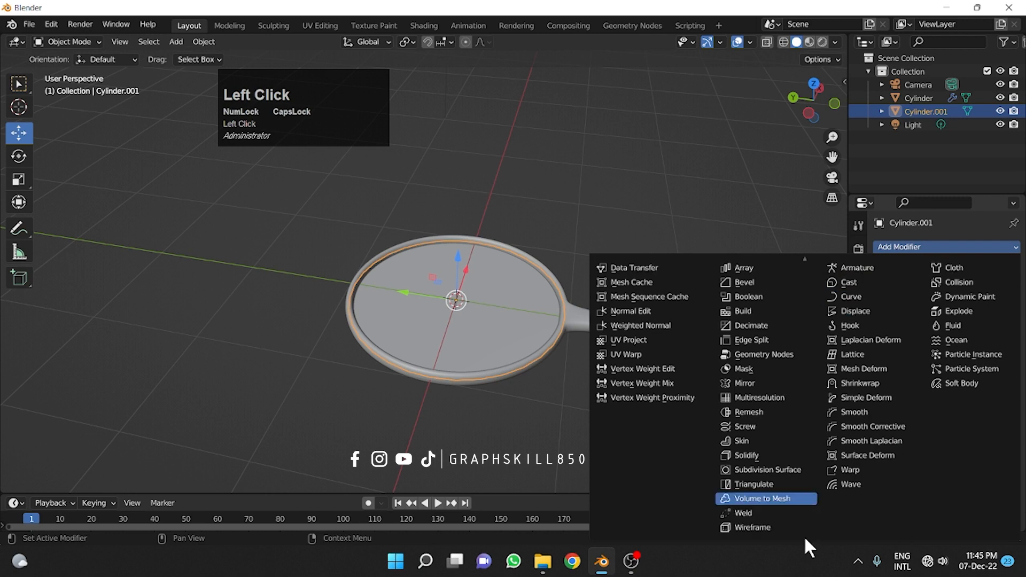
left_click(746, 527)
middle_click_drag(580, 431, 512, 427)
left_click(688, 339)
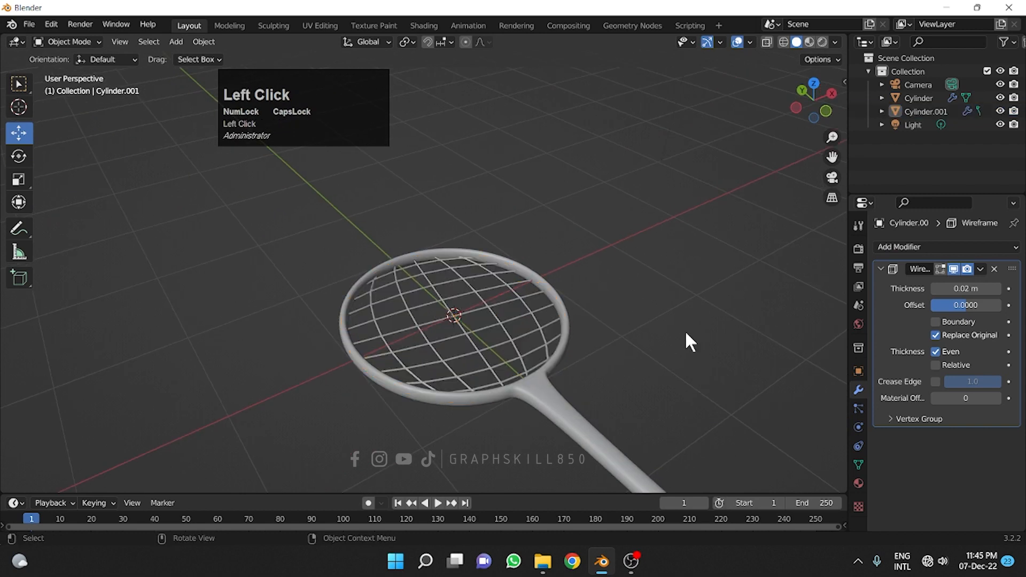
- Set the strings' Wireframe thickness to 0.039 m and offset to -0.0597, then deselect them
middle_click_drag(688, 339, 475, 340)
left_click(475, 330)
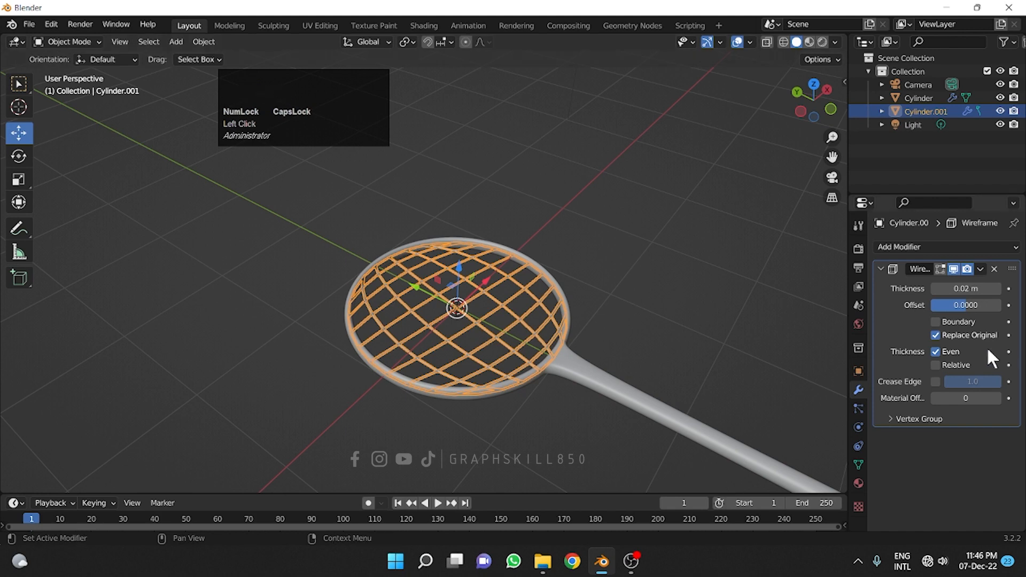
mouse_move(966, 288)
left_mouse_down()
mouse_move(1018, 288)
mouse_move(970, 289)
left_mouse_up()
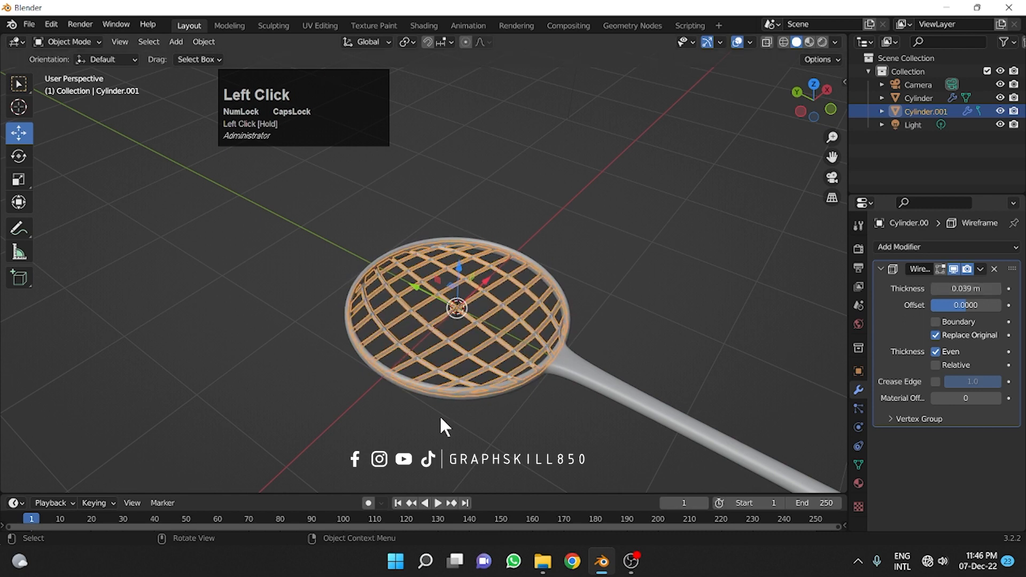
left_click(440, 416)
scroll(439, 415, "down", 7)
mouse_move(636, 377)
middle_mouse_down()
mouse_move(686, 393)
mouse_move(620, 375)
middle_mouse_up()
scroll(620, 375, "up", 3)
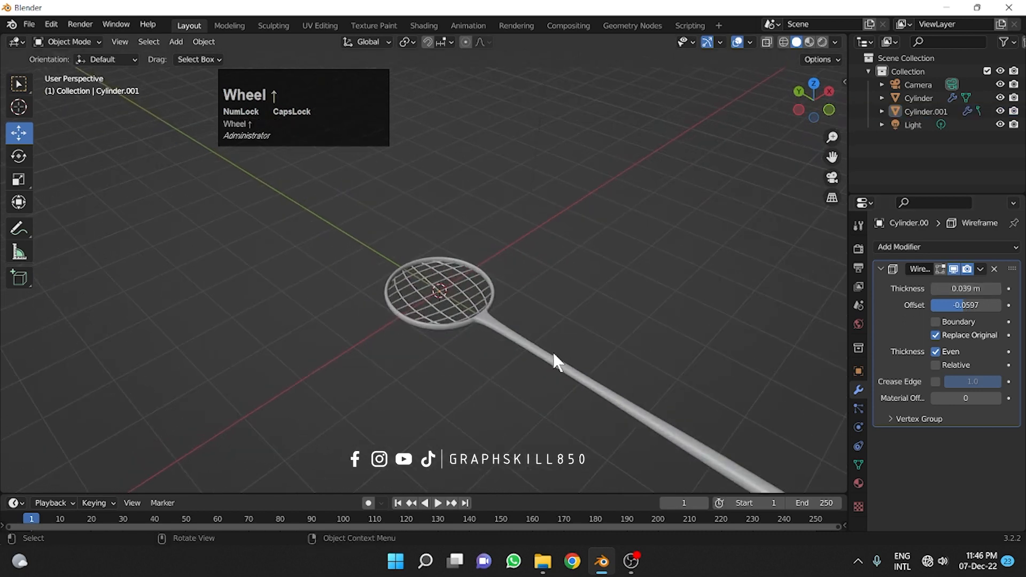
- Select the racket frame in Object Mode and switch the viewport to Material Preview shading
key("Tab")
middle_click_drag(428, 335, 465, 346)
key("Tab")
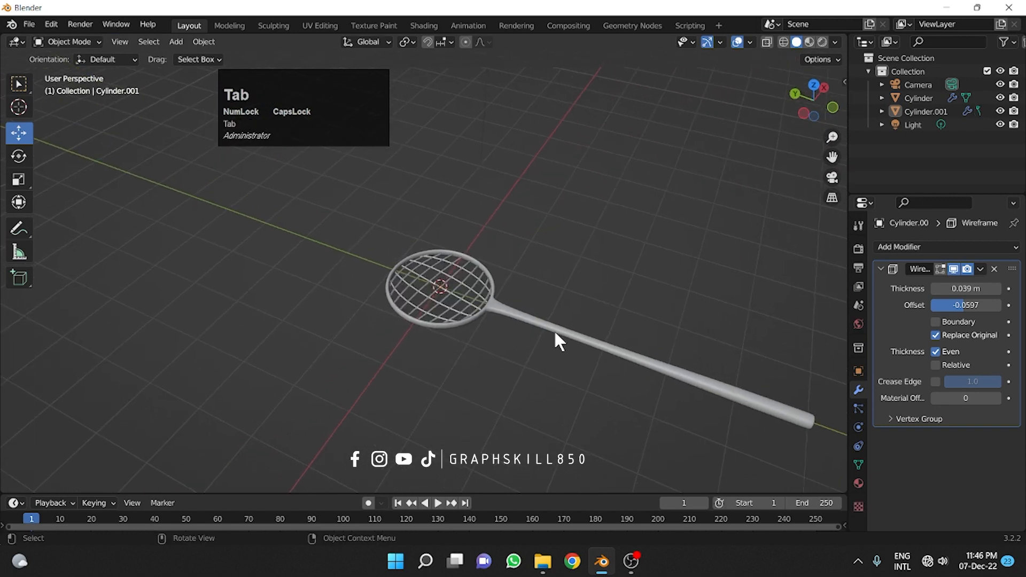
left_click(555, 334)
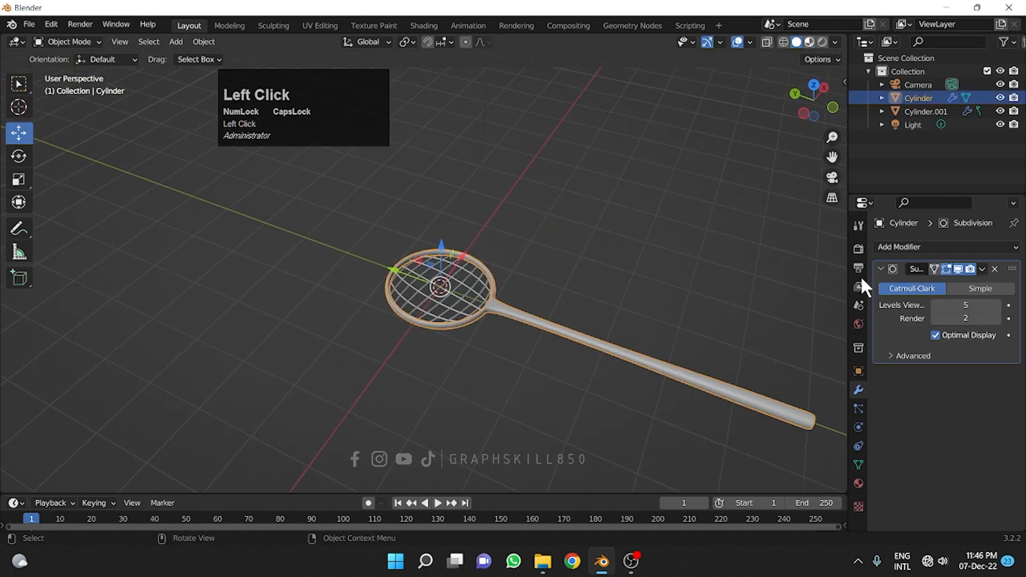
left_click(809, 42)
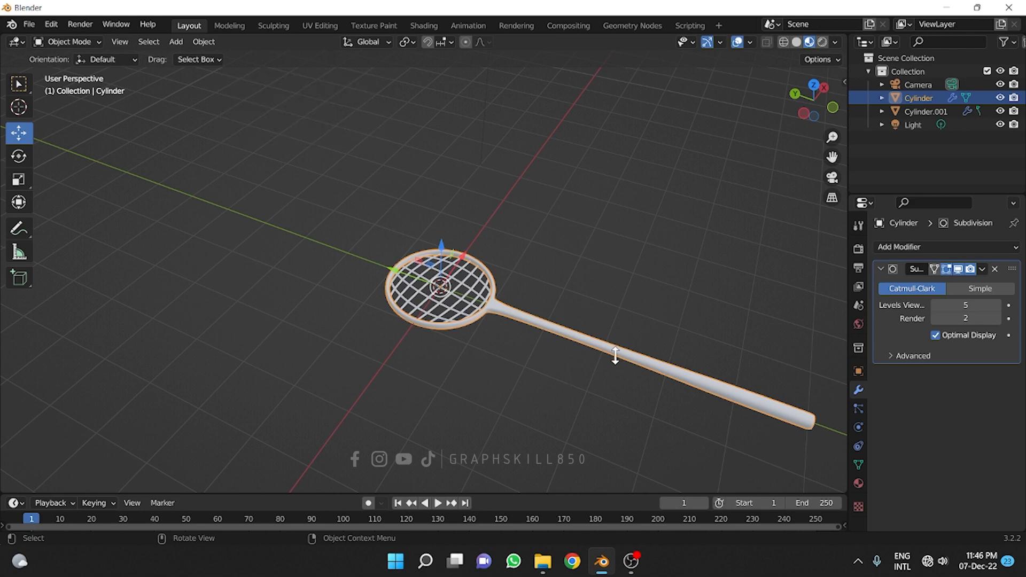
- In Edit Mode from the top view with X-ray on, select the end section of the racket's handle and switch to face selection
key("Tab")
middle_click_drag(772, 412, 602, 322, "shift")
scroll(765, 394, "down", 1, "shift")
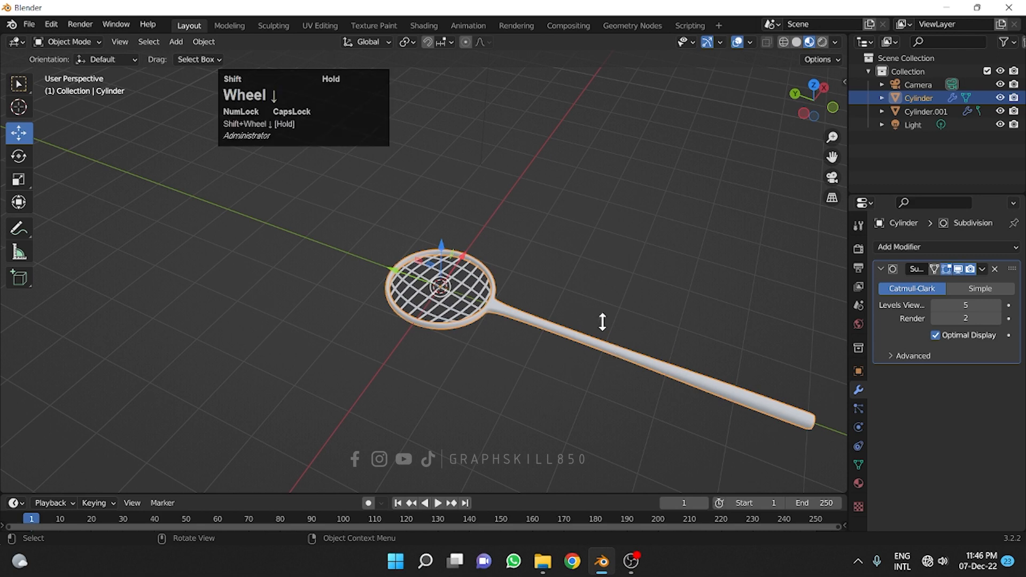
key("Tab")
left_click(744, 399)
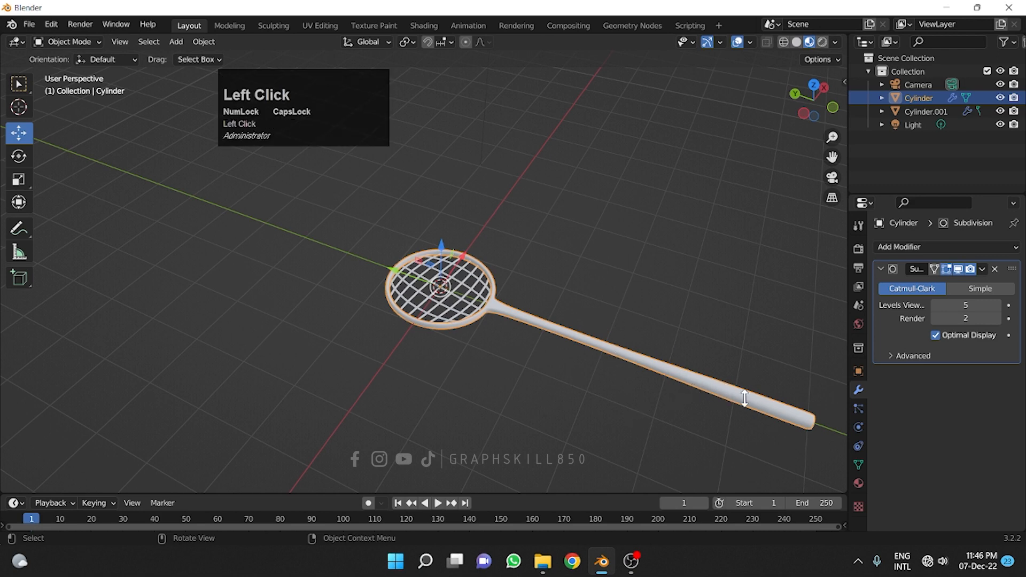
key("Tab")
middle_click_drag(653, 375, 677, 279, "shift")
left_click(814, 85)
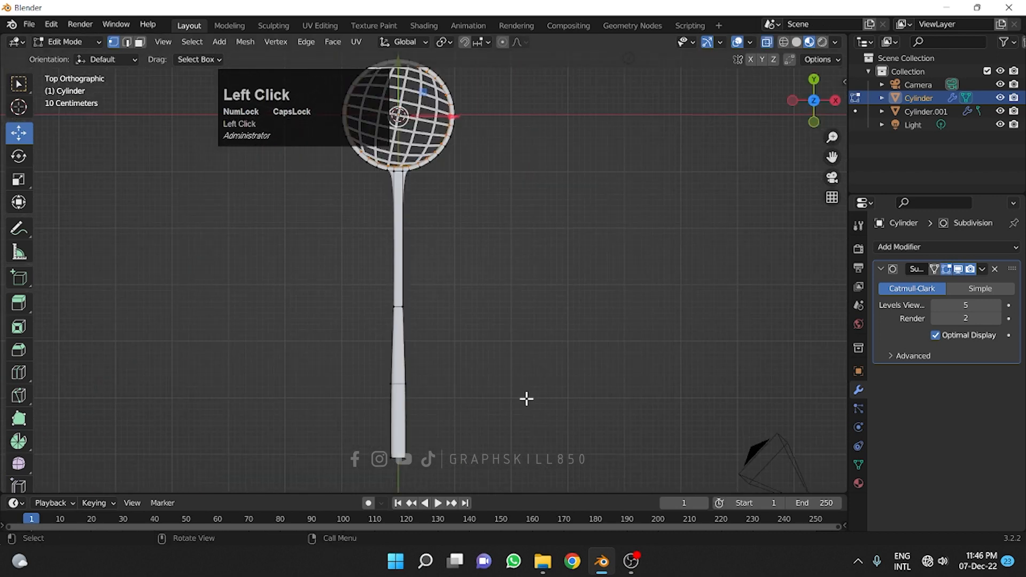
middle_click_drag(527, 399, 557, 278, "shift")
left_click_drag(548, 372, 349, 291)
middle_click_drag(373, 383, 521, 329)
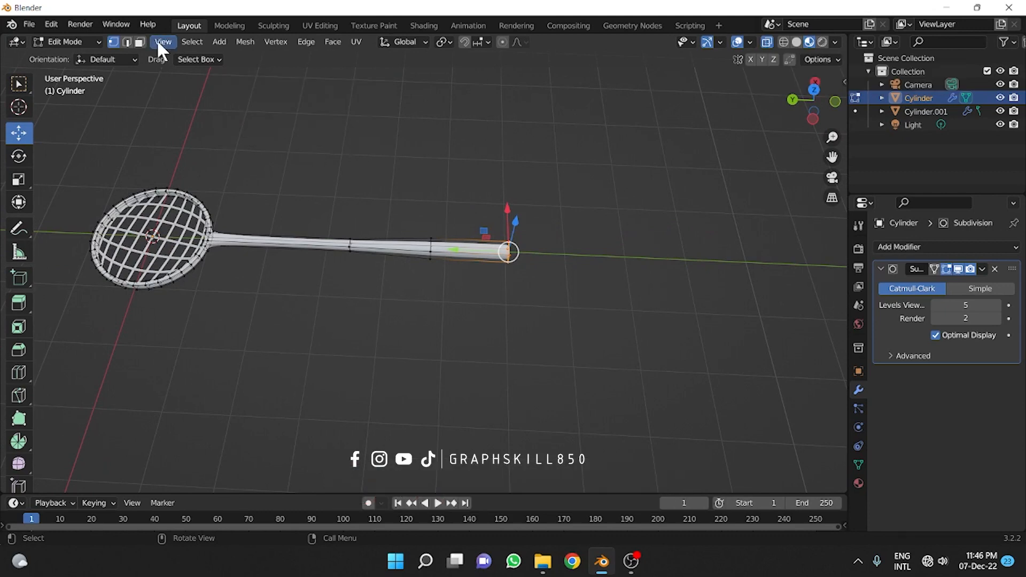
left_click(139, 42)
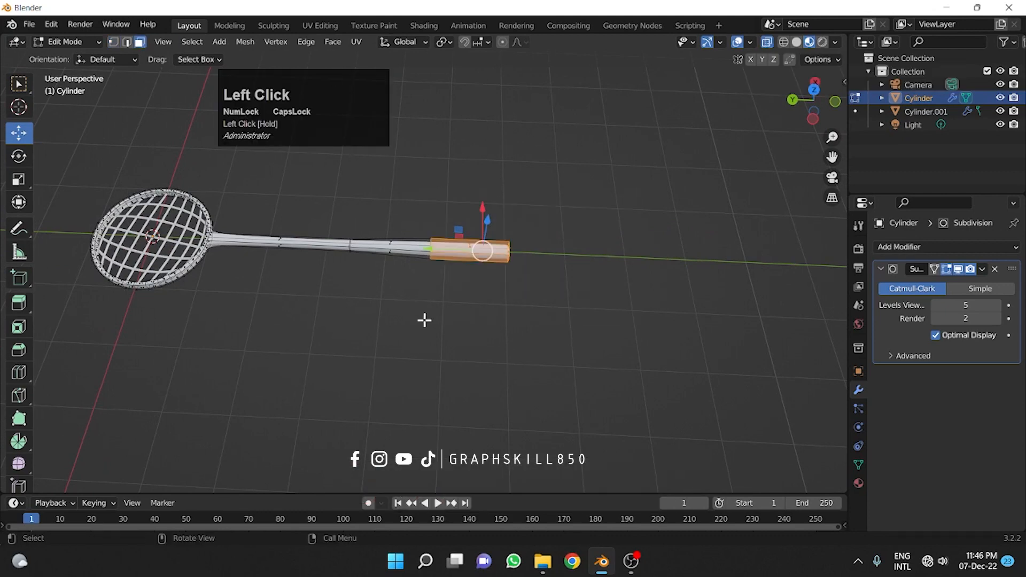
- Create a first material for the racket frame, and a second material in a new slot assigned to the selected grip faces
left_click(859, 484)
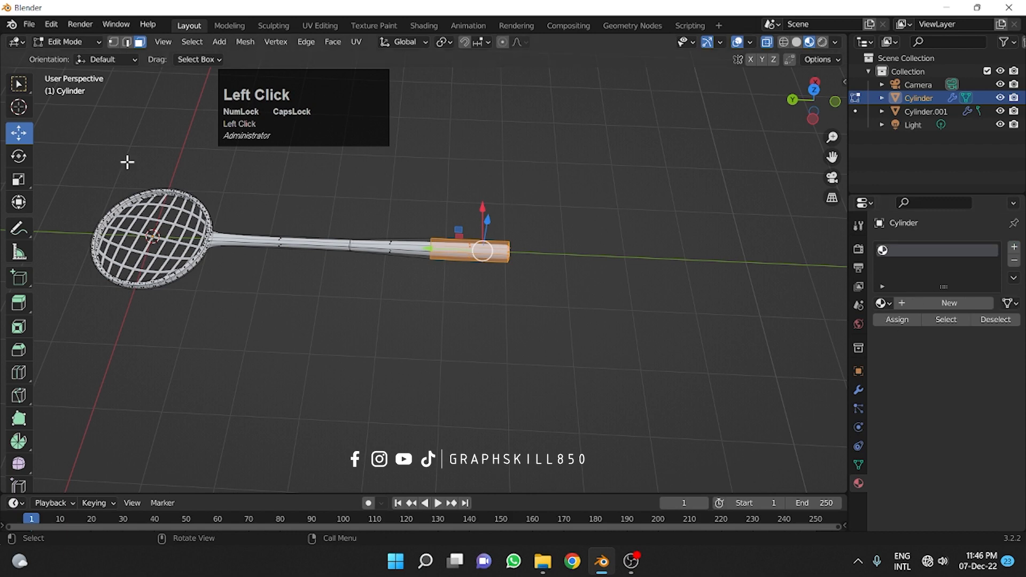
left_click(898, 317)
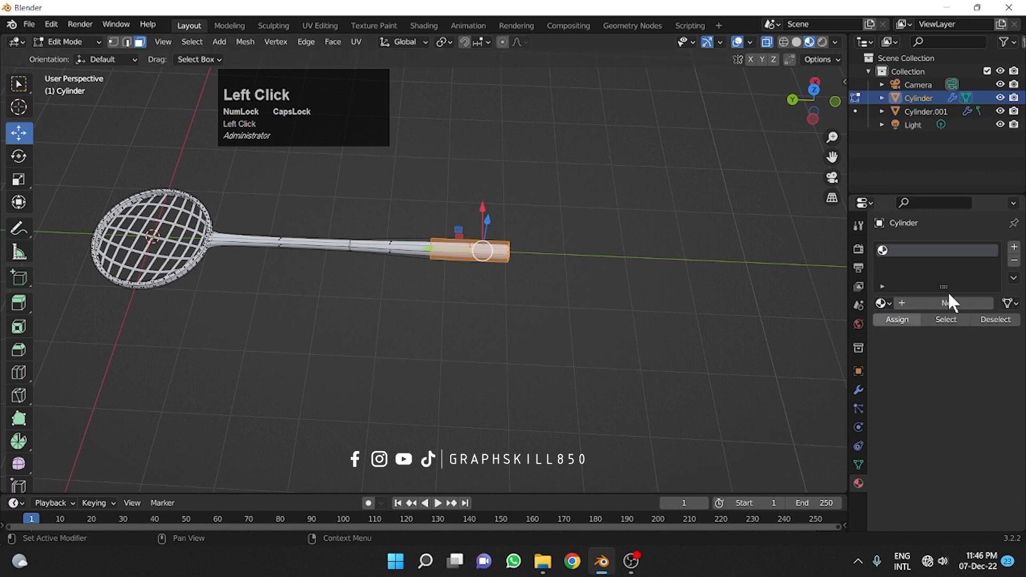
left_click(908, 303)
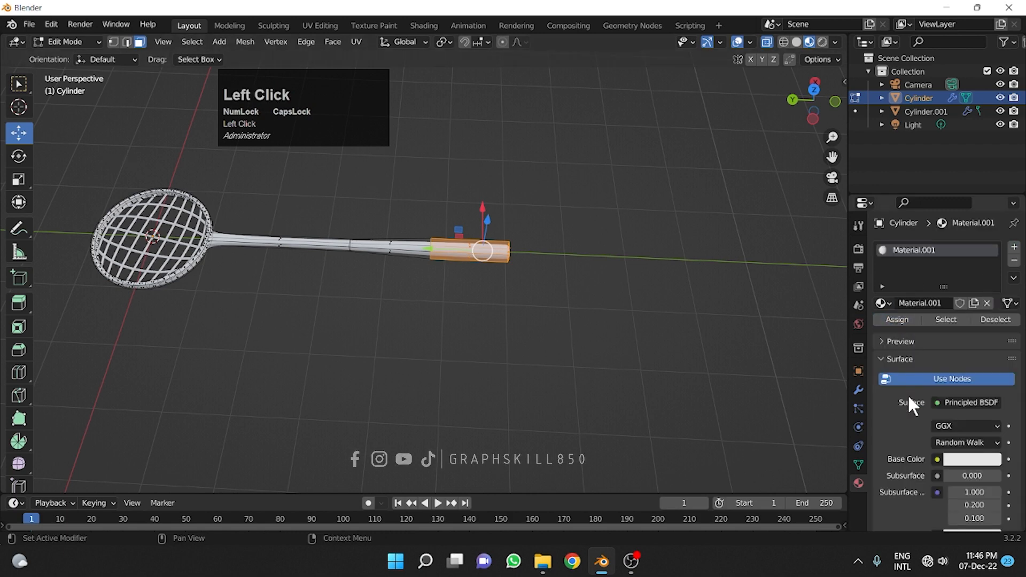
left_click(1014, 248)
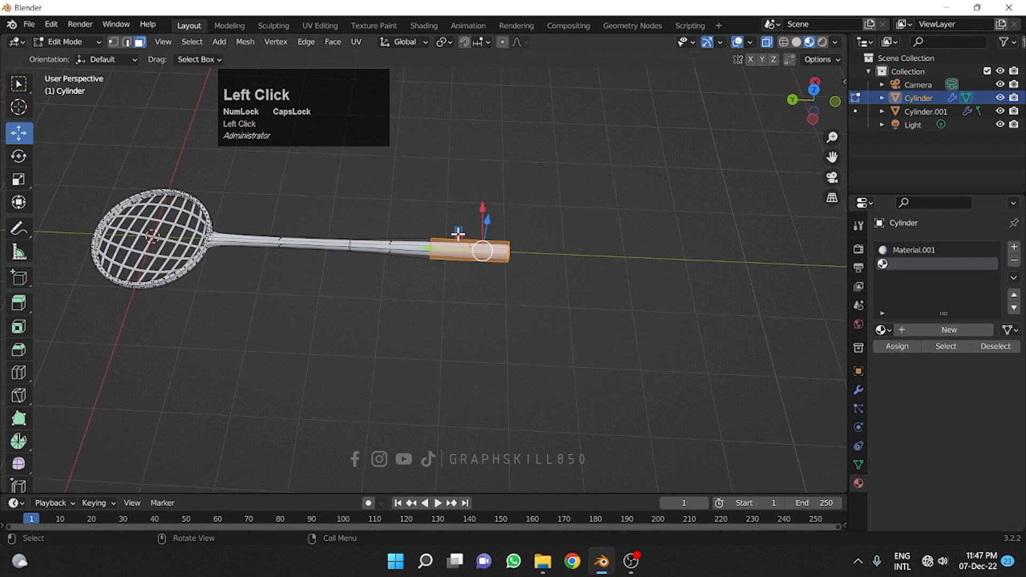
left_click(929, 330)
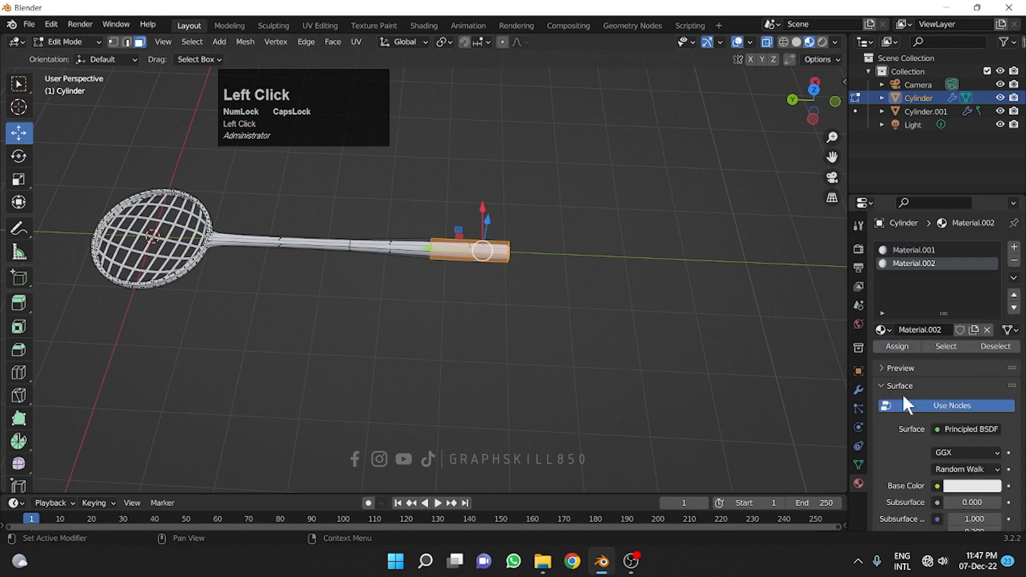
- Set the grip material's base color to a near-black tone with hue 0.968, saturation 0.233 and value 0.060
left_click(955, 487)
mouse_move(930, 334)
left_mouse_down()
mouse_move(927, 392)
mouse_move(934, 350)
left_mouse_up()
left_click_drag(993, 323, 992, 393)
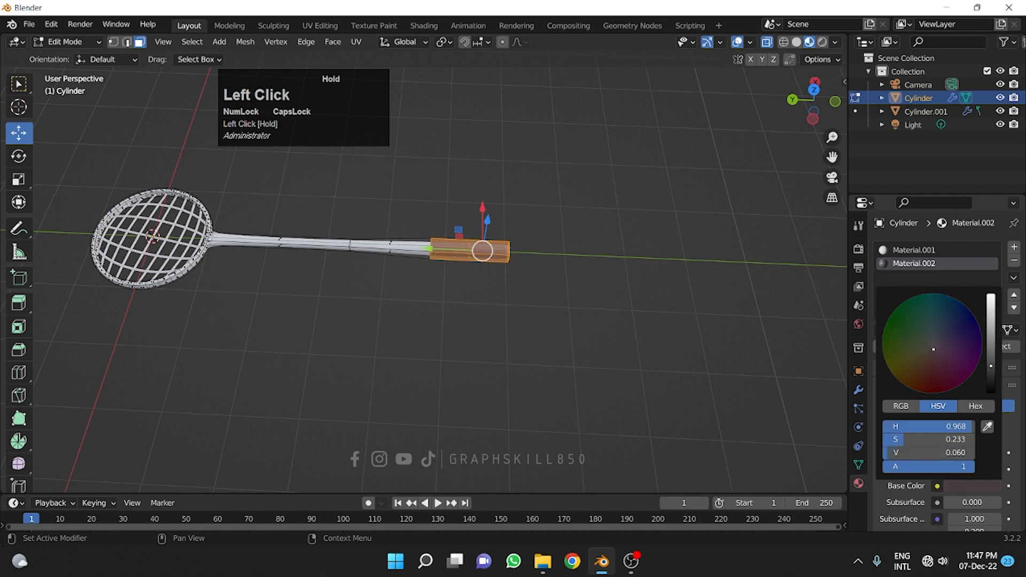
- Extrude the selected grip faces along their normals by about 0.127 m to thicken the grip
scroll(485, 228, "up", 2)
scroll(485, 229, "up", 2)
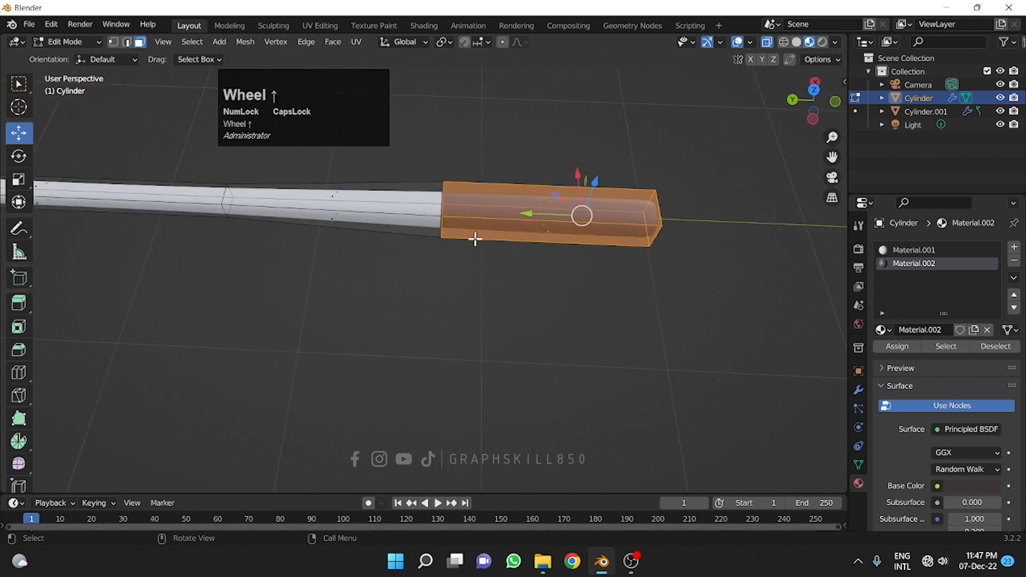
key("alt")
key("alt+e")
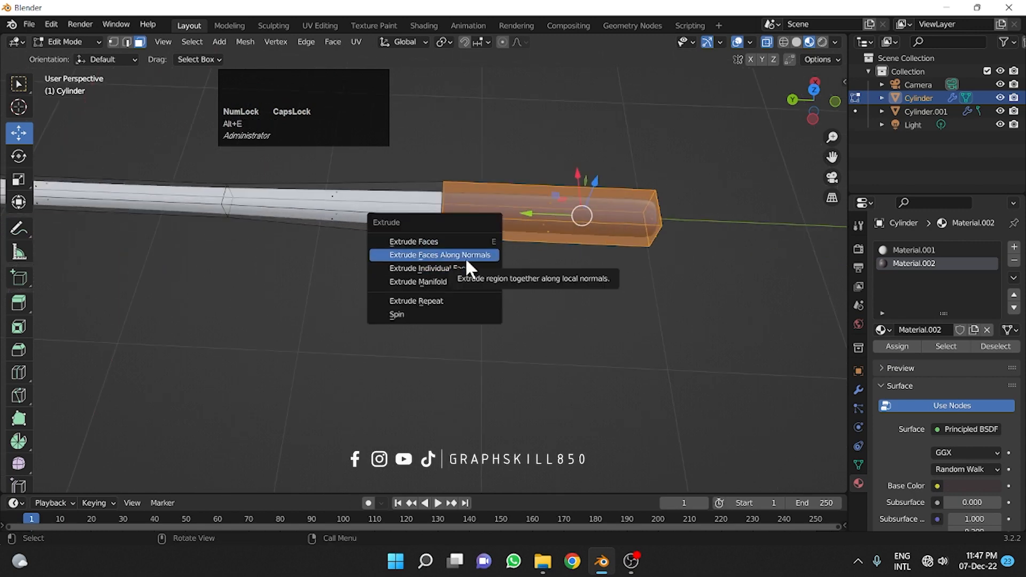
left_click(467, 257)
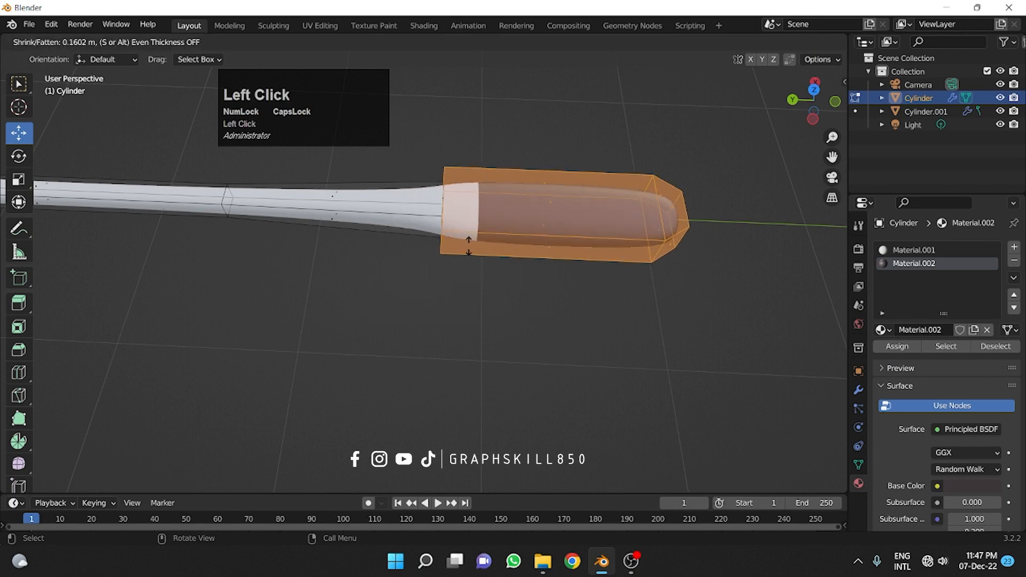
left_click(469, 248)
- Add one loop cut around the grip, slide it fully to the shaft-side edge with factor 1.000, and return to Object Mode
middle_click_drag(450, 259, 470, 251)
key("ctrl+r")
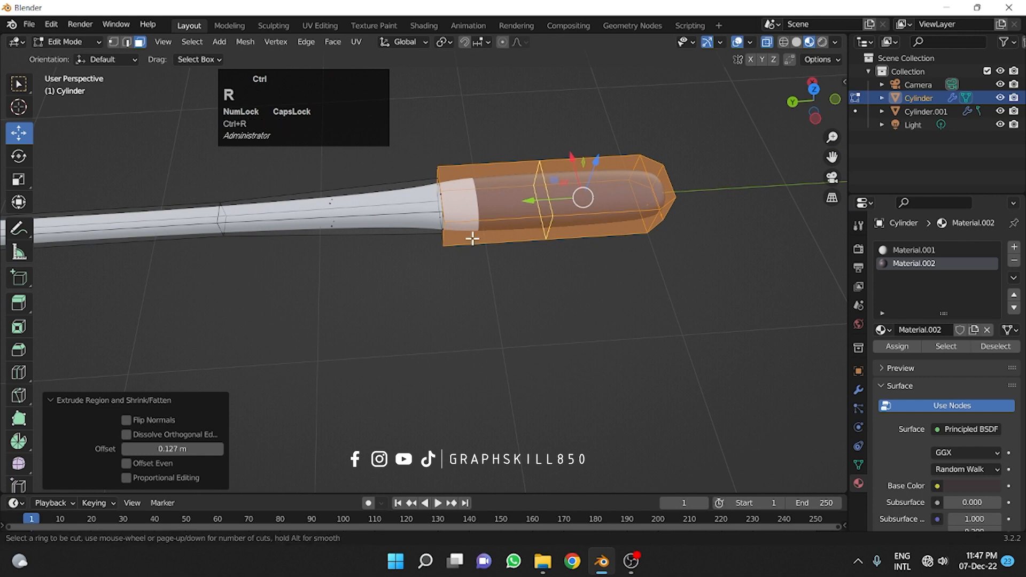
left_click_drag(474, 231, 285, 253)
middle_click_drag(506, 259, 567, 215)
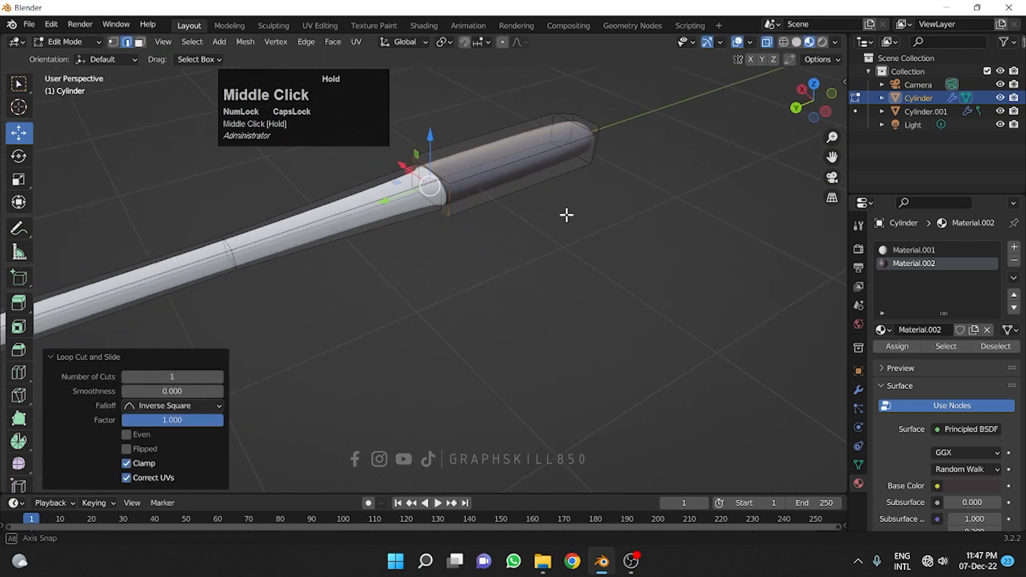
key("Tab")
- Give the racket strings a new material with a medium grey base color, then deselect them
scroll(561, 213, "down", 2)
left_click(546, 237)
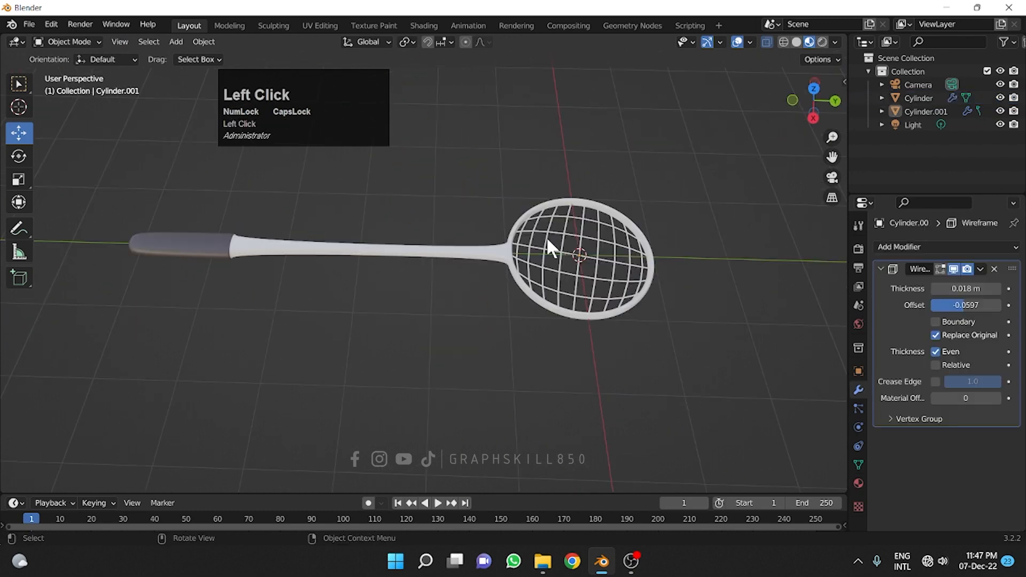
left_click(547, 236)
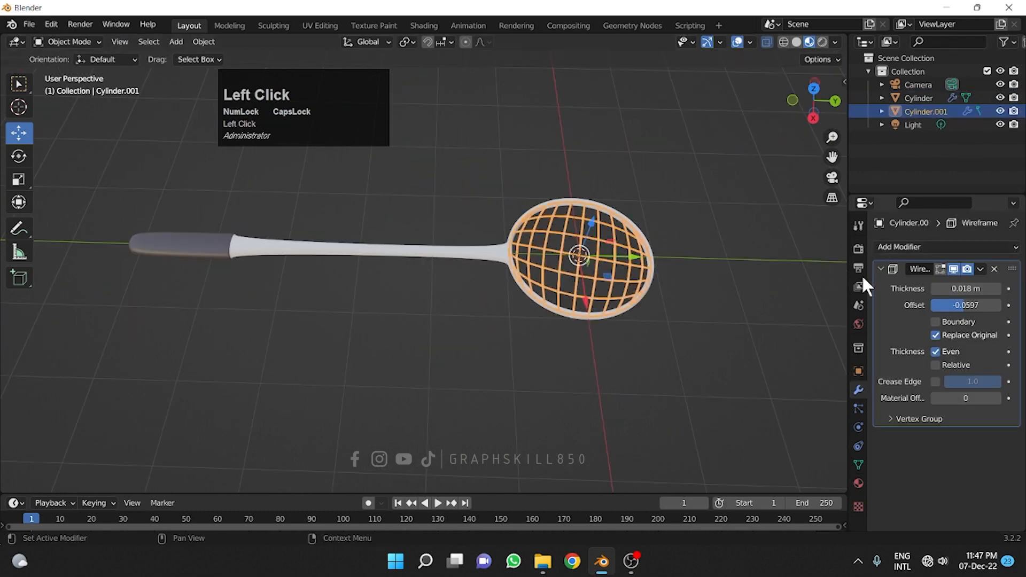
left_click(858, 482)
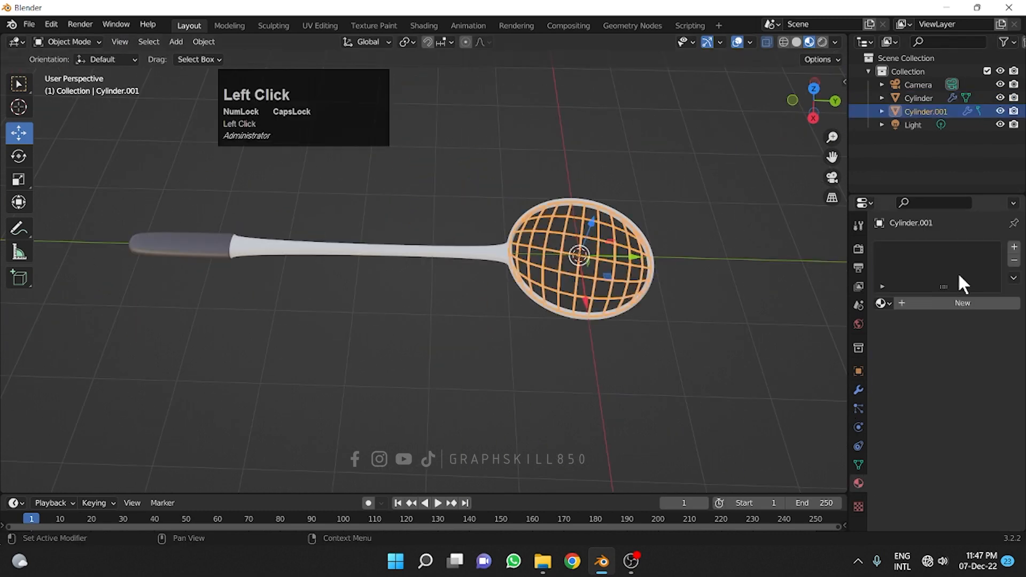
left_click(954, 303)
left_click(954, 443)
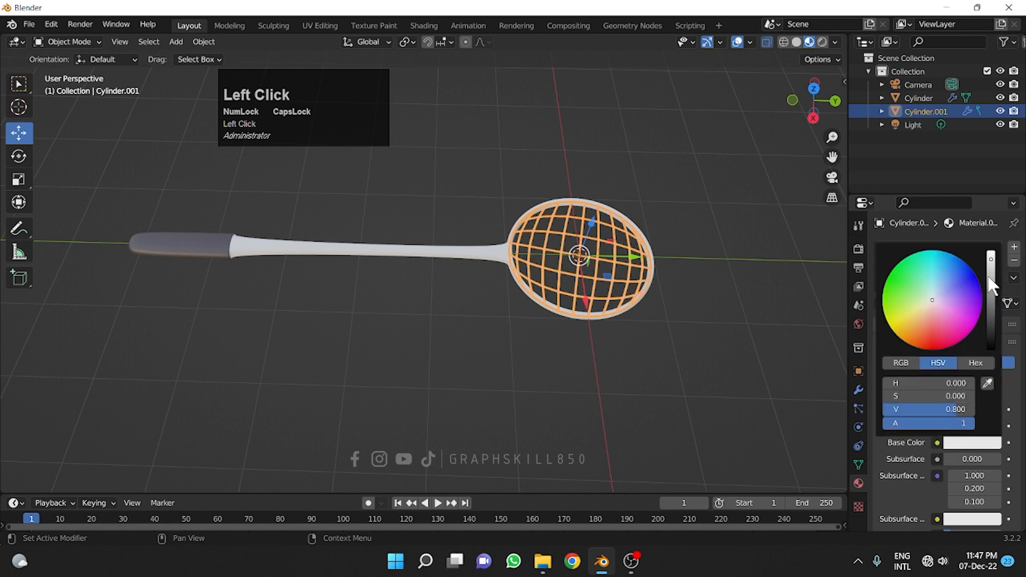
left_click_drag(991, 286, 991, 315)
left_click(489, 403)
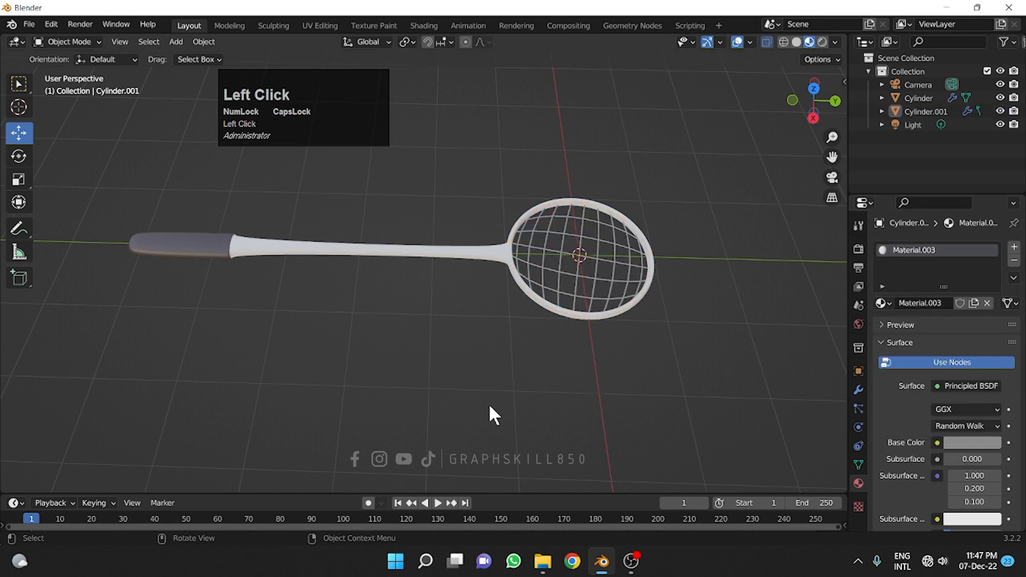
- Select the racket frame and change the base color of Material.001 to a burnt orange-brown
left_click(418, 250)
left_click(909, 250)
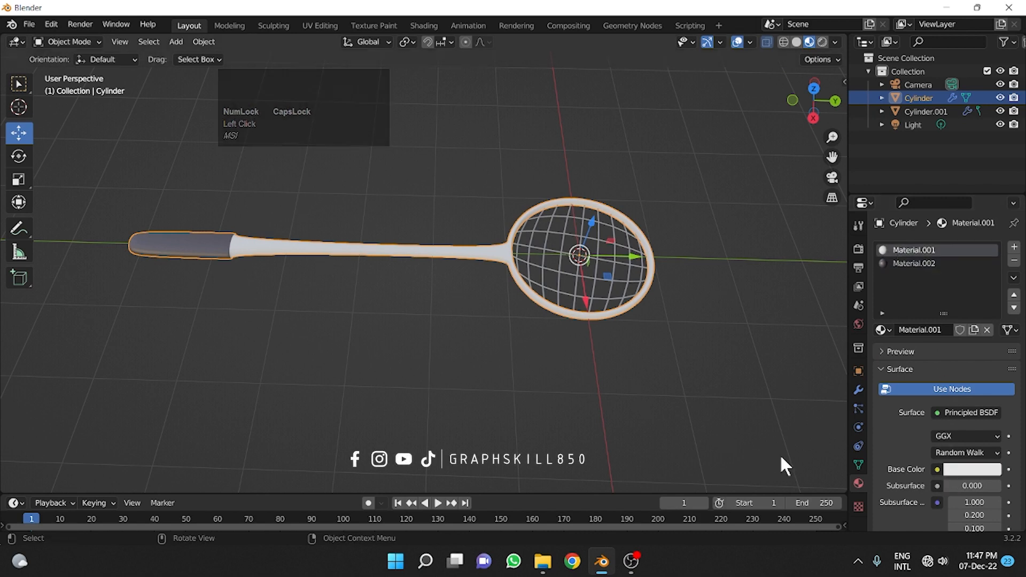
left_click(965, 470)
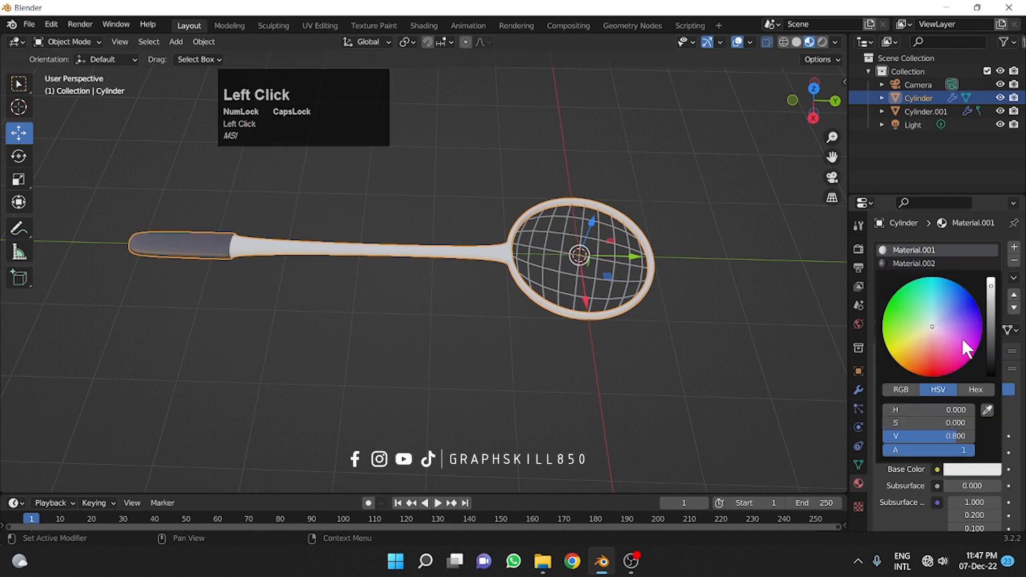
left_click_drag(963, 340, 977, 350)
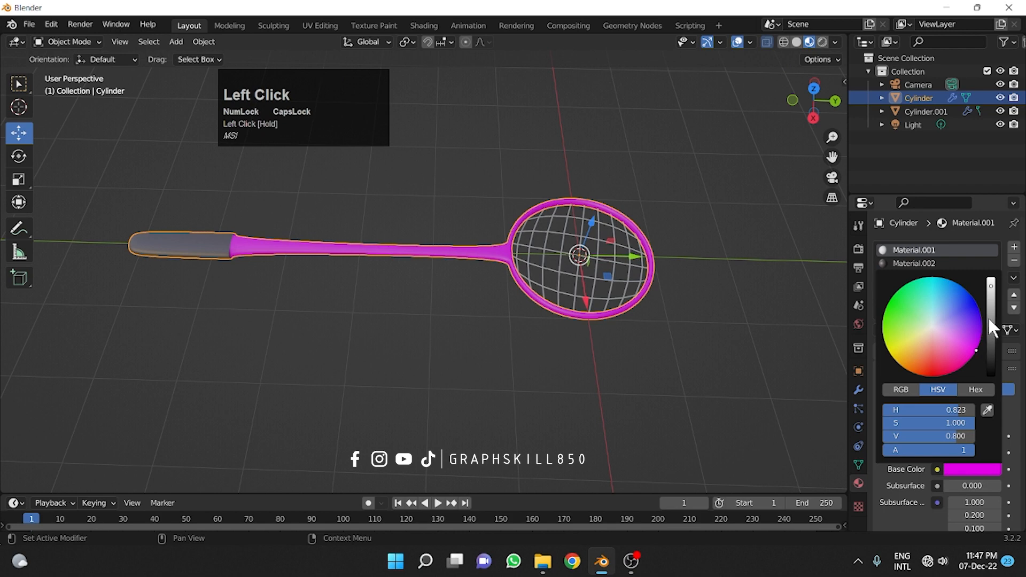
mouse_move(990, 316)
left_mouse_down()
mouse_move(990, 348)
mouse_move(991, 316)
left_mouse_up()
left_click_drag(965, 316, 922, 363)
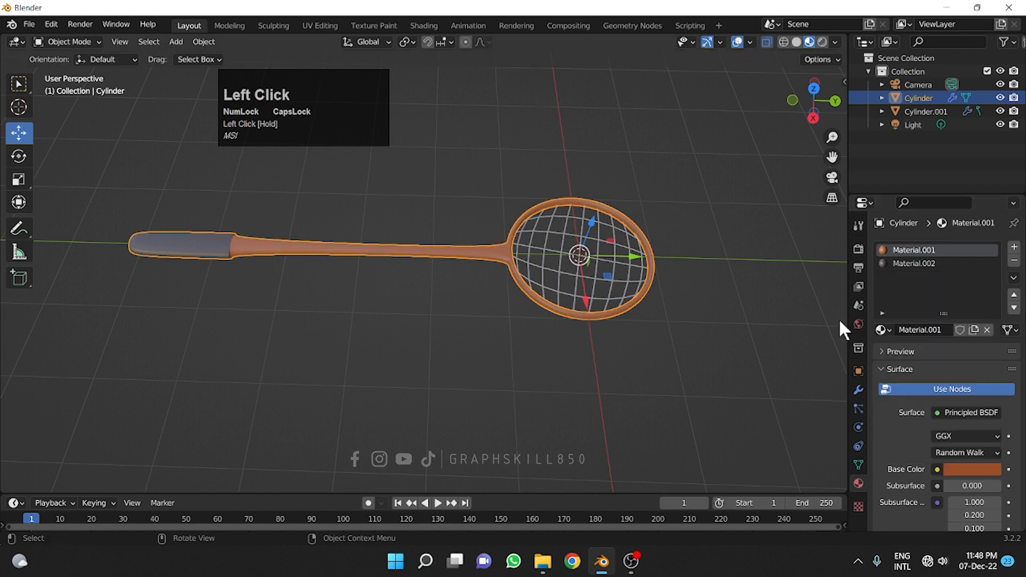
scroll(578, 281, "down", 3)
middle_click_drag(327, 296, 489, 301)
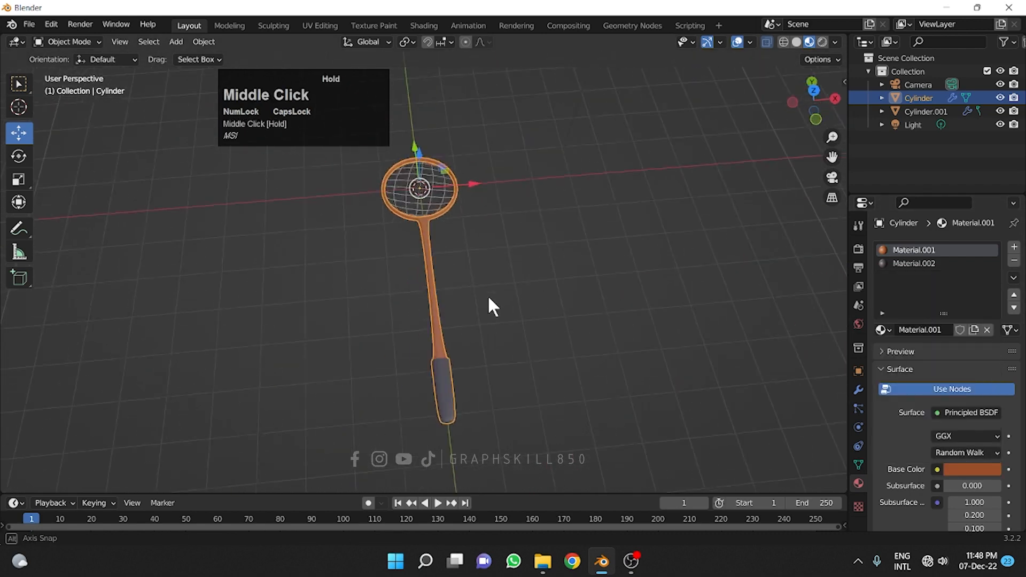
scroll(599, 317, "down", 2)
middle_click_drag(382, 291, 494, 290)
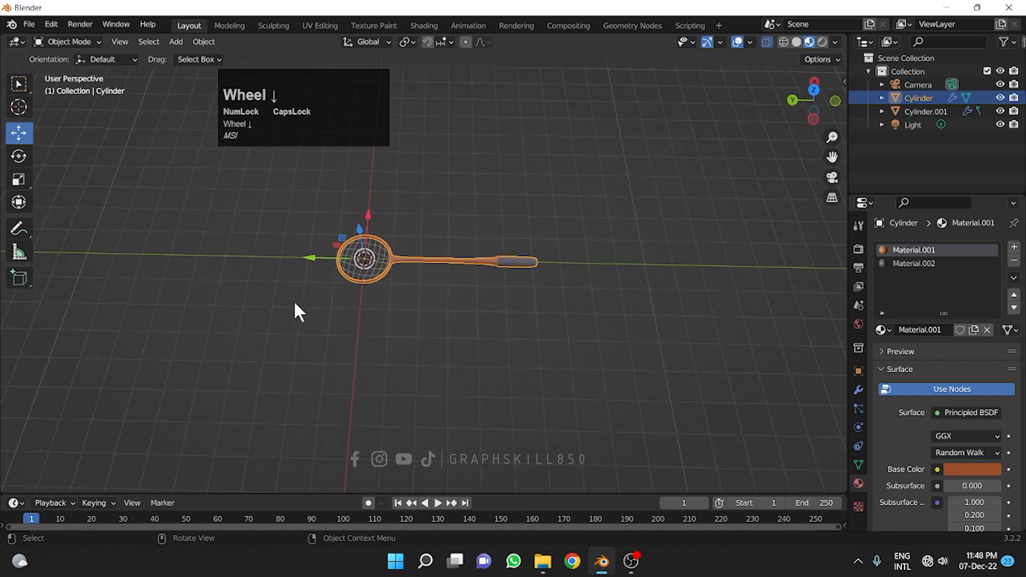